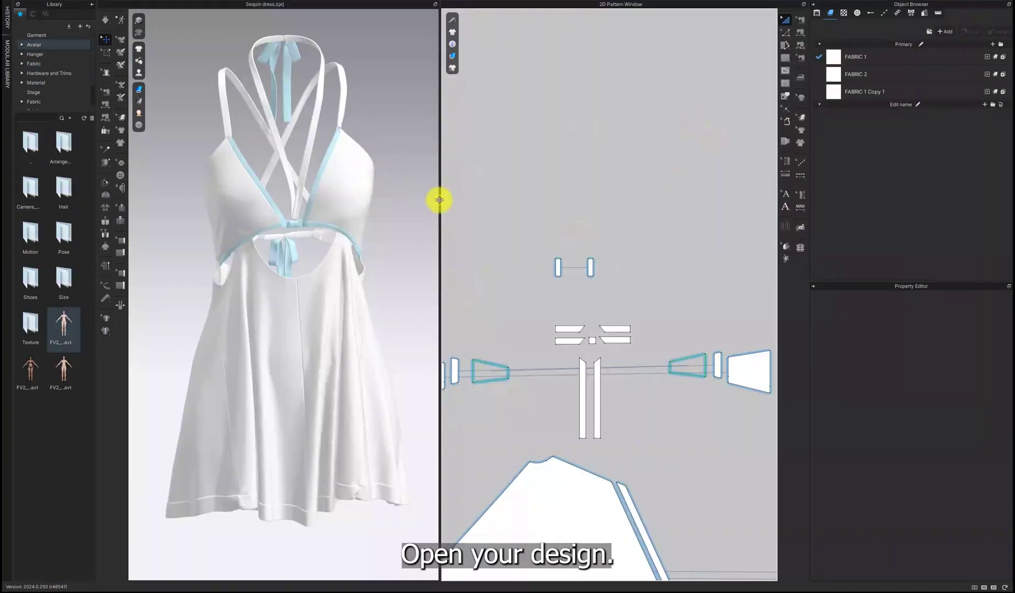
- Enlarge the 3D garment view and bring the whole dress and all its pattern pieces into view
{"action": "left_click_drag", "start_coordinate": [439, 200], "coordinate": [471, 199]}
{"action": "right_click_drag", "start_coordinate": [403, 220], "coordinate": [307, 274]}
{"action": "scroll", "coordinate": [627, 356], "scroll_direction": "down", "scroll_amount": 6}
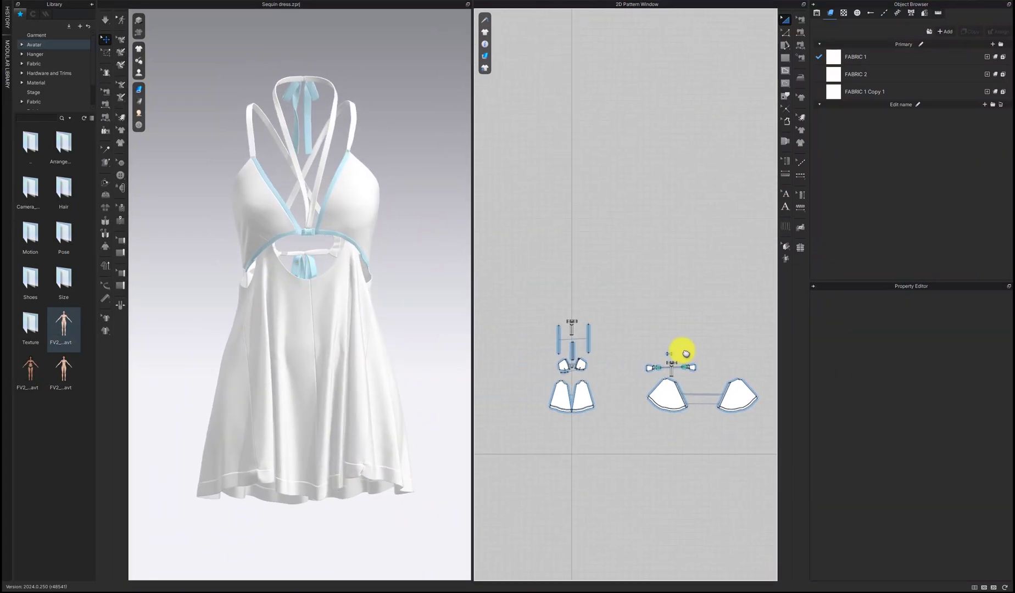
{"action": "scroll", "coordinate": [681, 354], "scroll_direction": "up", "scroll_amount": 1}
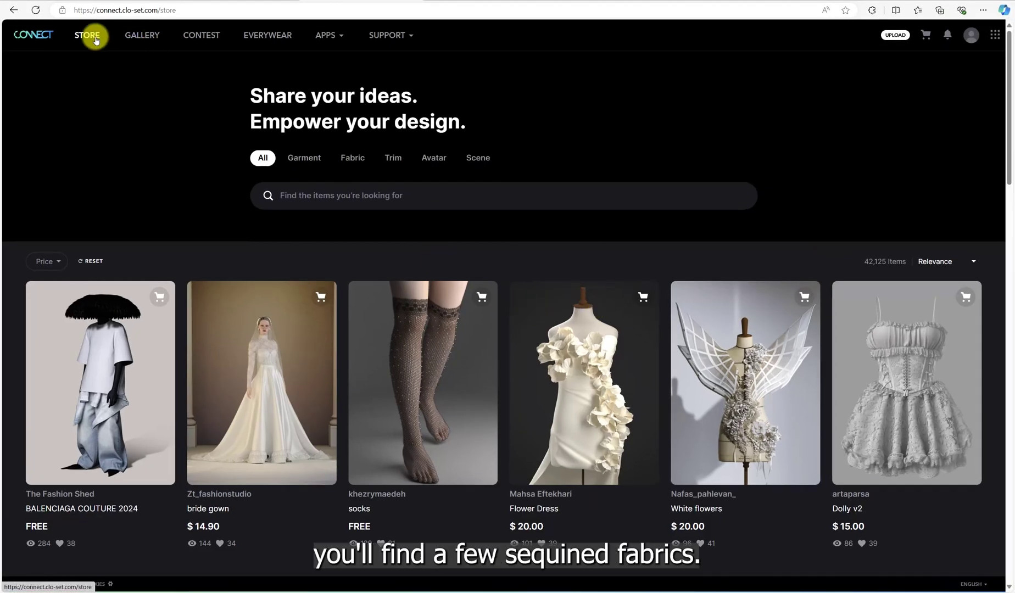
- In the CONNECT store, find the free sequined fabric Mermaid among the fabrics and add it to the cart
{"action": "left_click", "coordinate": [353, 163]}
{"action": "scroll", "coordinate": [748, 269], "scroll_direction": "down", "scroll_amount": 8}
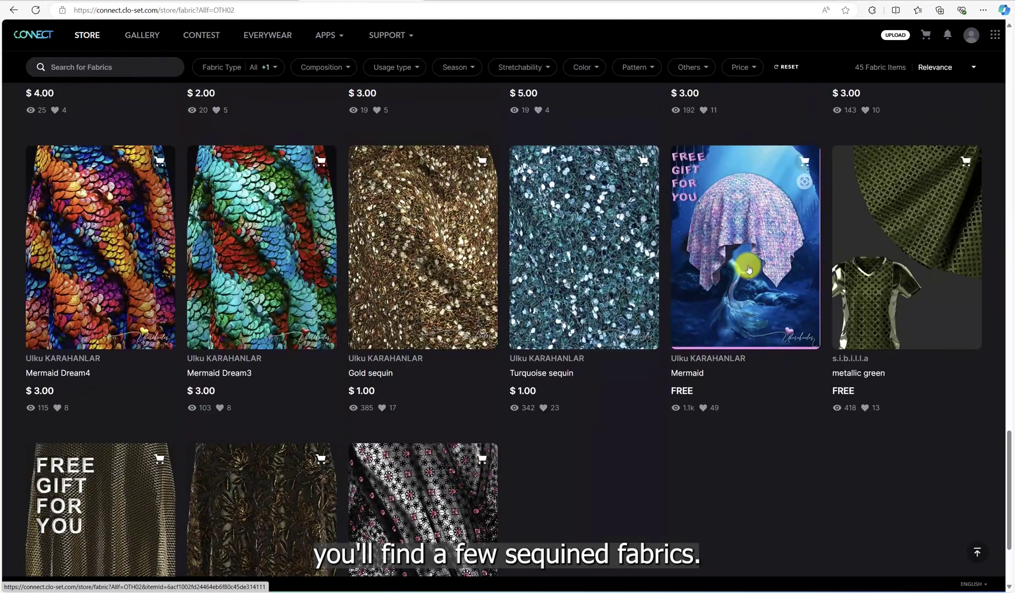
{"action": "left_click", "coordinate": [748, 269]}
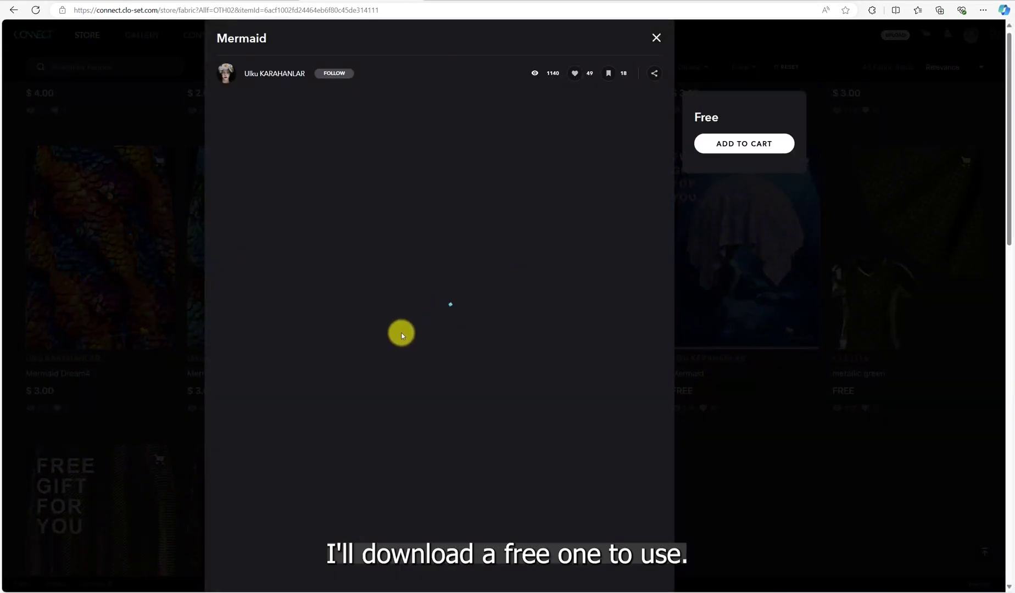
{"action": "scroll", "coordinate": [402, 333], "scroll_direction": "down", "scroll_amount": 10}
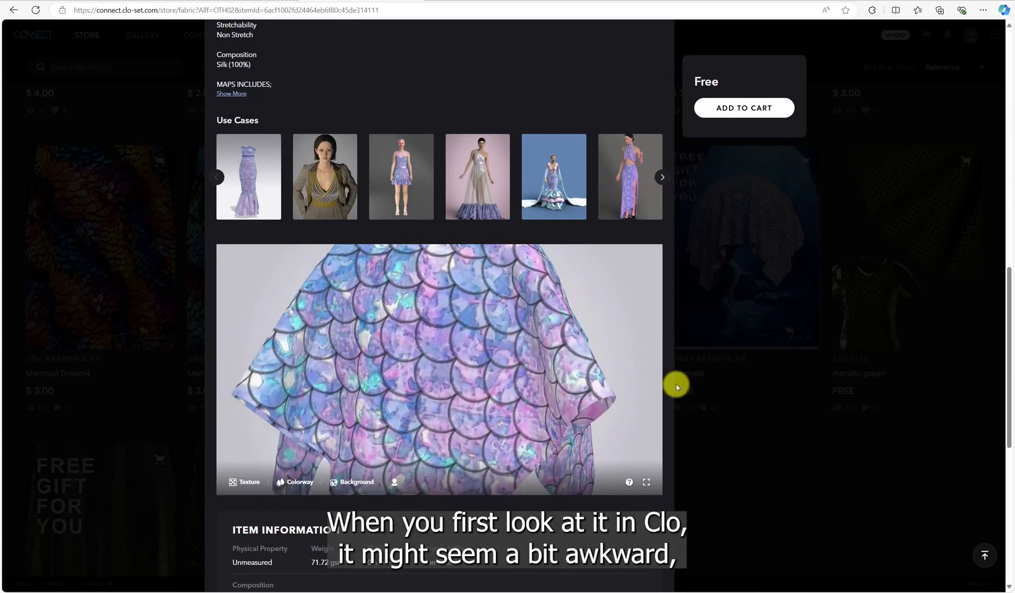
{"action": "left_click", "coordinate": [730, 108]}
{"action": "left_click", "coordinate": [537, 385]}
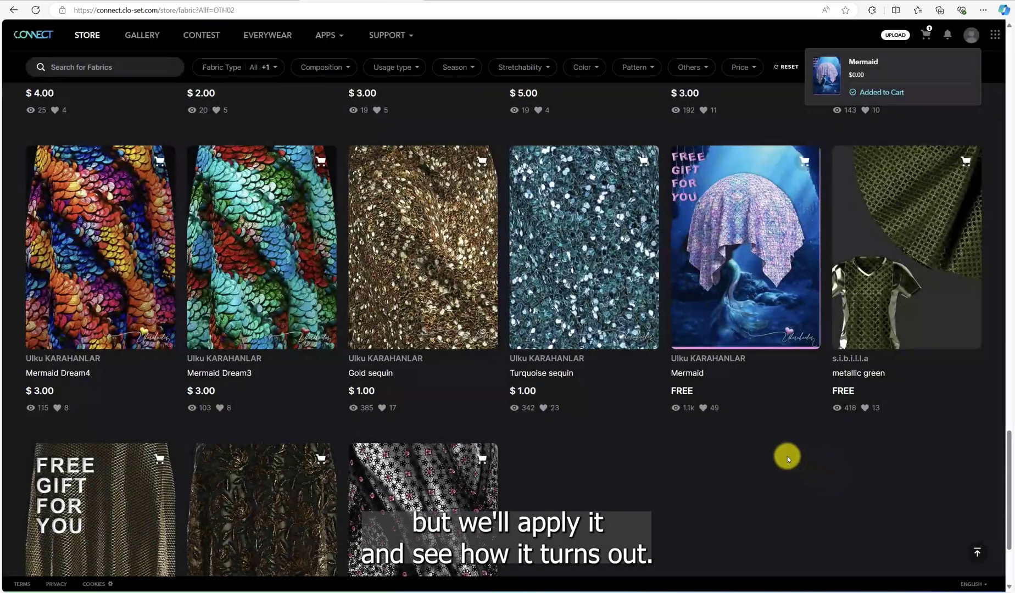
- Search the store for sequin and add the free Flat Round A Sequin 5mm Right Hole to the cart
{"action": "scroll", "coordinate": [670, 433], "scroll_direction": "up", "scroll_amount": 10}
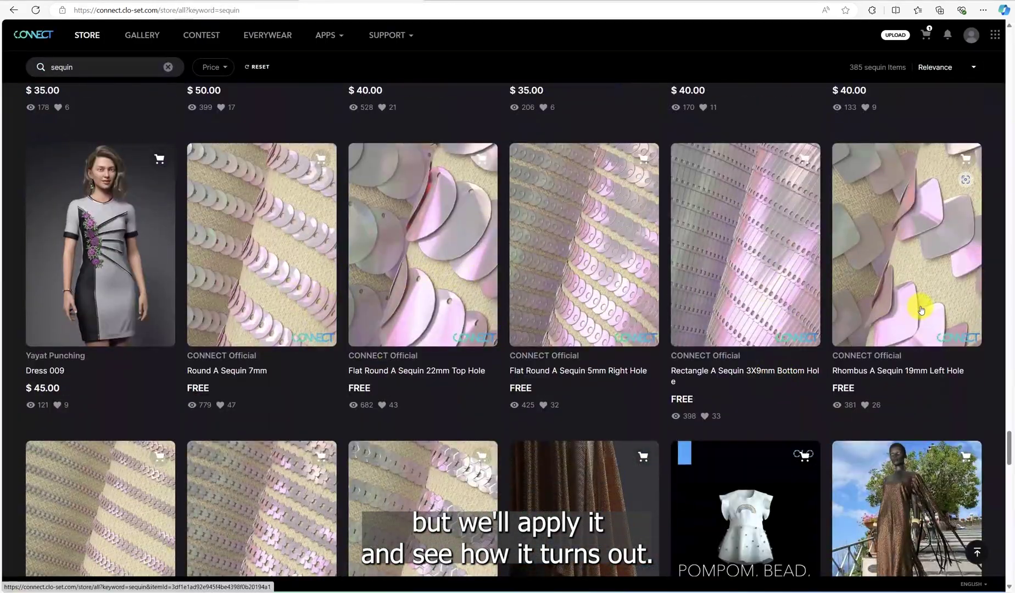
{"action": "left_click", "coordinate": [605, 293]}
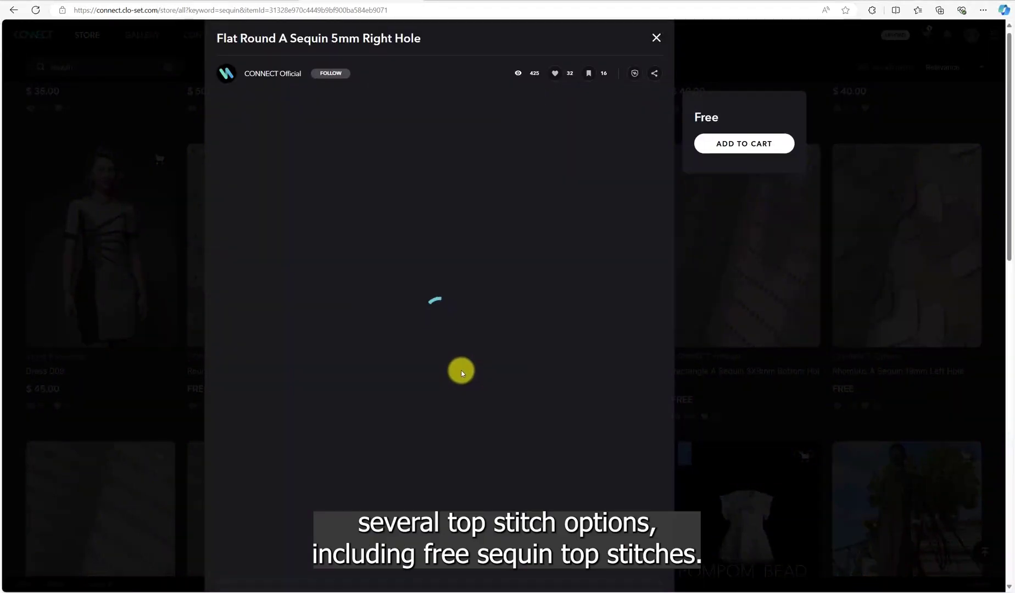
{"action": "scroll", "coordinate": [464, 362], "scroll_direction": "down", "scroll_amount": 6}
{"action": "left_click", "coordinate": [714, 109]}
{"action": "left_click", "coordinate": [521, 385]}
{"action": "left_click", "coordinate": [868, 380]}
- Browse further through the sequin items and add the free Round C Sequin 5mm to the cart
{"action": "scroll", "coordinate": [863, 378], "scroll_direction": "down", "scroll_amount": 15}
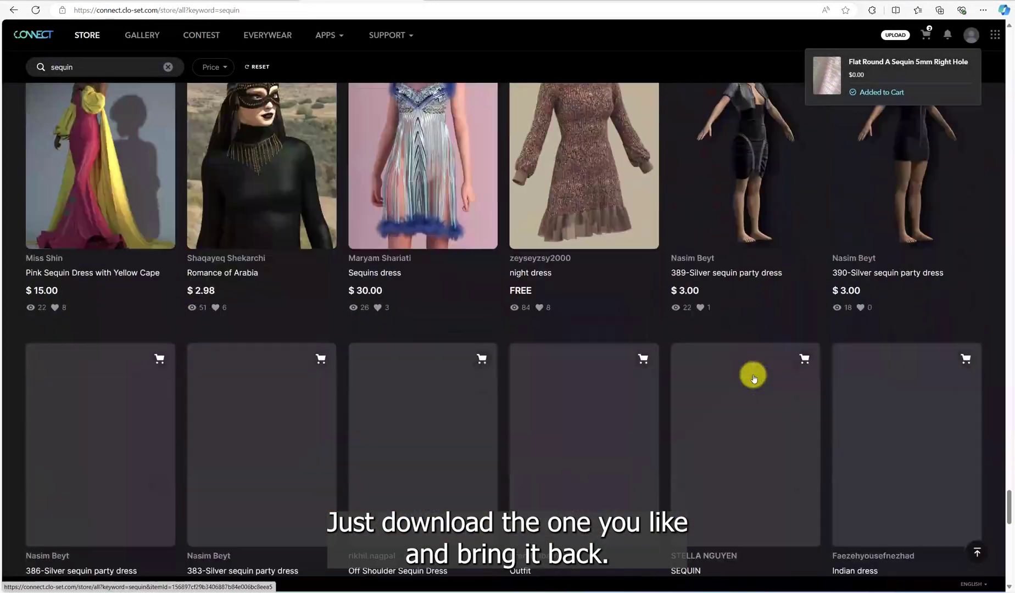
{"action": "scroll", "coordinate": [752, 378], "scroll_direction": "down", "scroll_amount": 15}
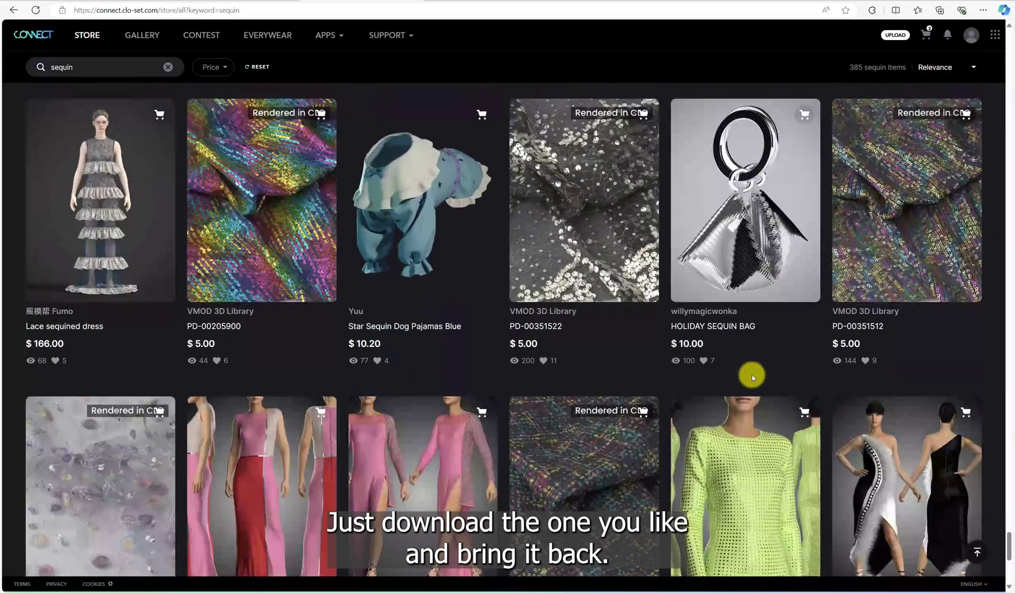
{"action": "scroll", "coordinate": [753, 378], "scroll_direction": "down", "scroll_amount": 10}
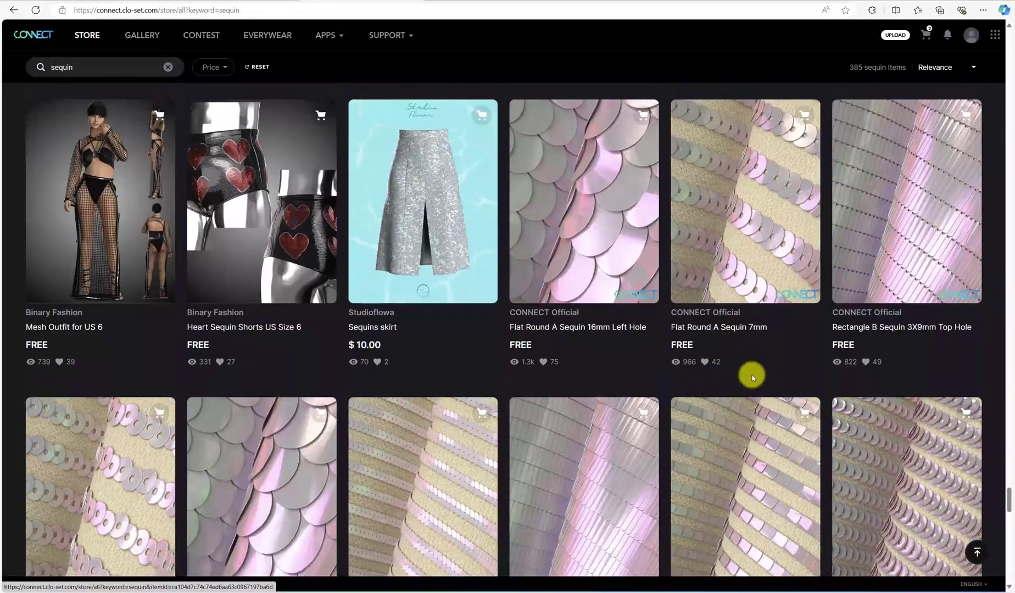
{"action": "scroll", "coordinate": [752, 375], "scroll_direction": "down", "scroll_amount": 3}
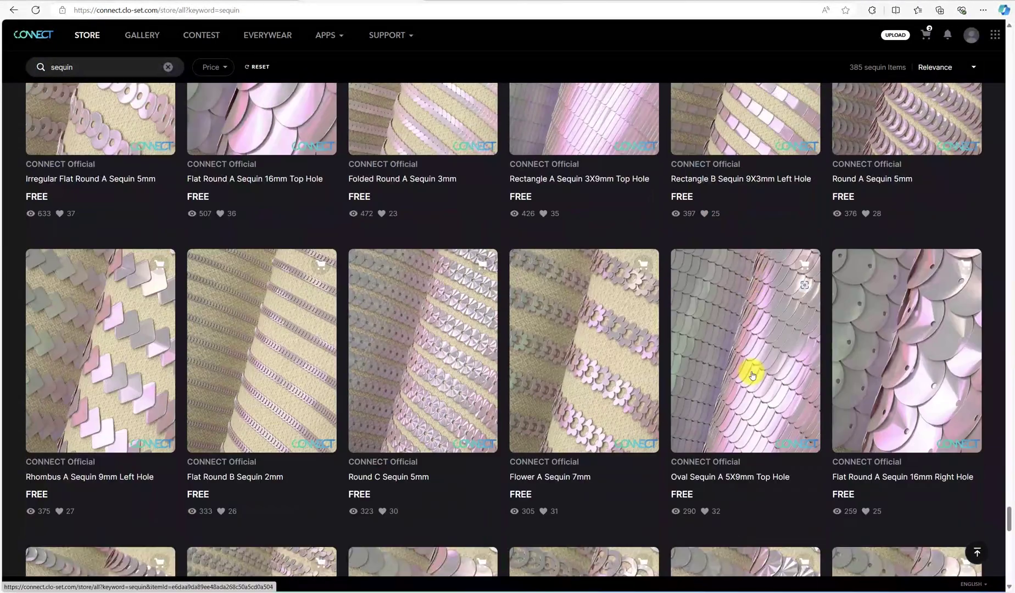
{"action": "scroll", "coordinate": [752, 373], "scroll_direction": "down", "scroll_amount": 2}
{"action": "left_click", "coordinate": [409, 313]}
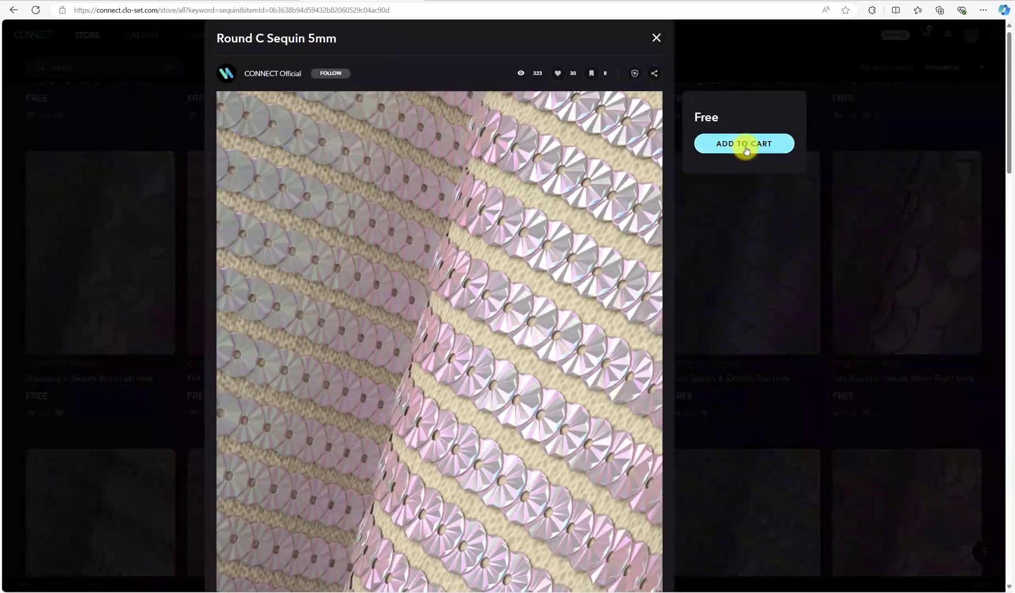
{"action": "left_click", "coordinate": [745, 146]}
{"action": "left_click", "coordinate": [523, 396]}
{"action": "left_click", "coordinate": [883, 432]}
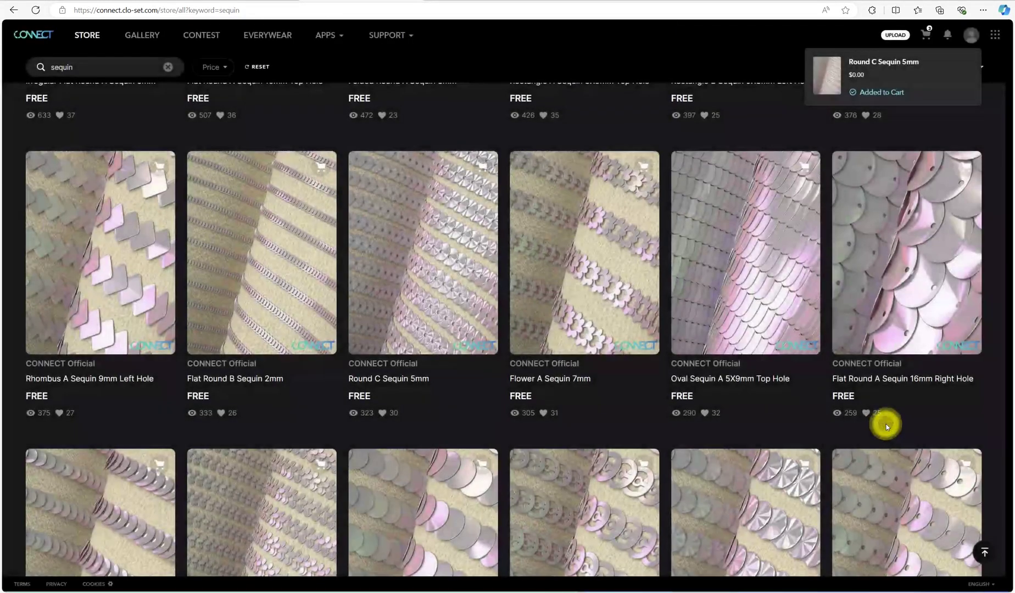
{"action": "scroll", "coordinate": [885, 423], "scroll_direction": "down", "scroll_amount": 2}
{"action": "scroll", "coordinate": [494, 357], "scroll_direction": "down", "scroll_amount": 1}
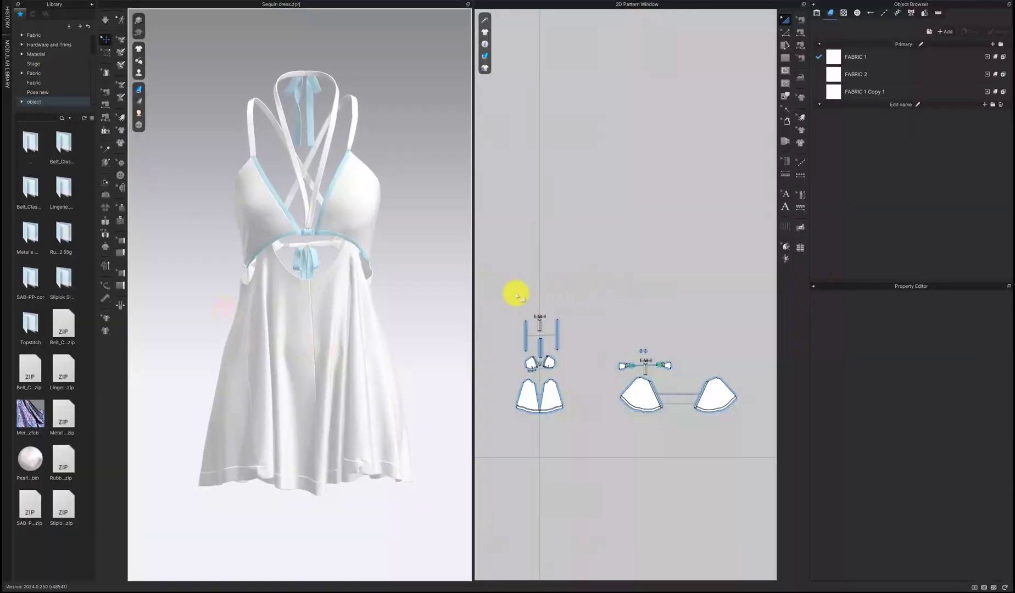
- Back in CLO, load the Mermaid fabric from the library and move the strap and tie pieces up, away from the bodice and skirt pieces
{"action": "double_click", "coordinate": [28, 409]}
{"action": "scroll", "coordinate": [494, 382], "scroll_direction": "up", "scroll_amount": 3}
{"action": "left_click_drag", "start_coordinate": [534, 215], "coordinate": [673, 328]}
{"action": "left_click_drag", "start_coordinate": [598, 283], "coordinate": [598, 162]}
{"action": "scroll", "coordinate": [620, 354], "scroll_direction": "up", "scroll_amount": 1}
{"action": "scroll", "coordinate": [589, 336], "scroll_direction": "up", "scroll_amount": 1}
{"action": "left_click_drag", "start_coordinate": [596, 346], "coordinate": [574, 329]}
{"action": "left_click_drag", "start_coordinate": [584, 337], "coordinate": [585, 126]}
{"action": "left_click_drag", "start_coordinate": [615, 349], "coordinate": [623, 135]}
{"action": "left_click", "coordinate": [650, 209]}
- Separate the remaining trim pieces from the main pieces and bring the back skirt pieces closer together
{"action": "scroll", "coordinate": [632, 336], "scroll_direction": "down", "scroll_amount": 2}
{"action": "scroll", "coordinate": [638, 280], "scroll_direction": "up", "scroll_amount": 2}
{"action": "left_click", "coordinate": [566, 207]}
{"action": "left_click", "coordinate": [632, 206], "text": "shift"}
{"action": "scroll", "coordinate": [536, 351], "scroll_direction": "down", "scroll_amount": 4}
{"action": "scroll", "coordinate": [733, 359], "scroll_direction": "up", "scroll_amount": 3}
{"action": "left_click_drag", "start_coordinate": [595, 341], "coordinate": [620, 215]}
{"action": "left_click_drag", "start_coordinate": [589, 308], "coordinate": [632, 344]}
{"action": "scroll", "coordinate": [586, 310], "scroll_direction": "up", "scroll_amount": 1}
{"action": "left_click_drag", "start_coordinate": [565, 369], "coordinate": [683, 226]}
{"action": "scroll", "coordinate": [617, 377], "scroll_direction": "down", "scroll_amount": 5}
{"action": "left_click_drag", "start_coordinate": [643, 380], "coordinate": [673, 426]}
{"action": "left_click_drag", "start_coordinate": [651, 400], "coordinate": [638, 400]}
{"action": "left_click", "coordinate": [691, 364]}
- Apply the Mermaid1 fabric to all the bodice and skirt pieces
{"action": "left_click_drag", "start_coordinate": [496, 349], "coordinate": [721, 464]}
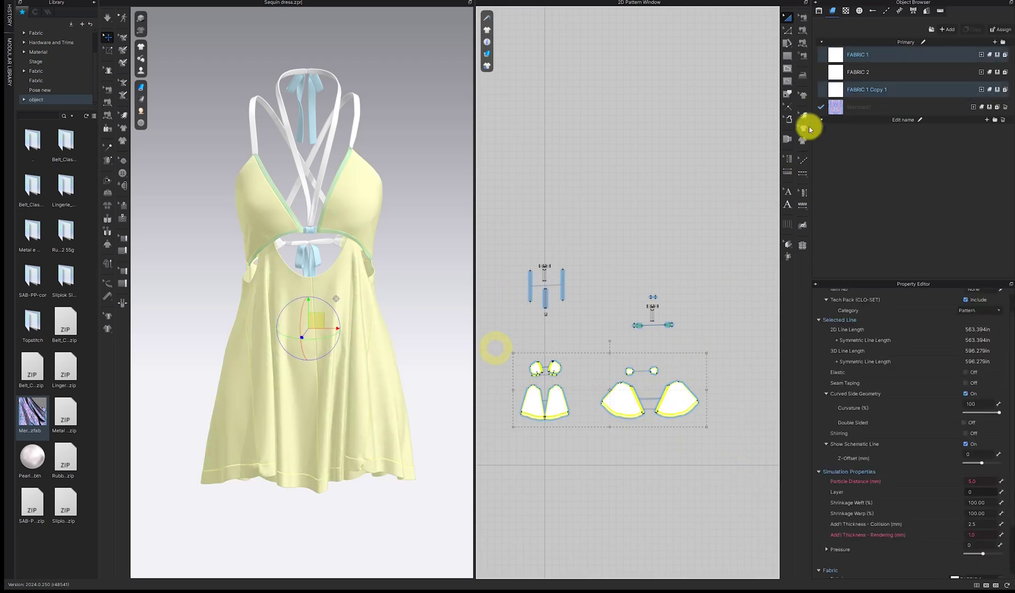
{"action": "left_click_drag", "start_coordinate": [833, 114], "coordinate": [762, 252]}
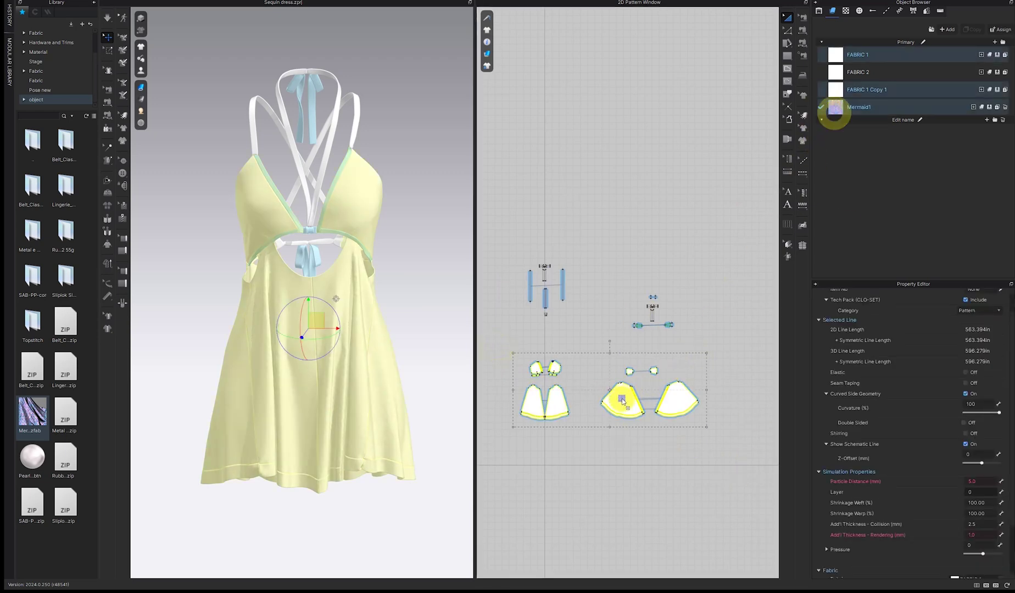
{"action": "left_click_drag", "start_coordinate": [623, 402], "coordinate": [622, 401]}
{"action": "left_click", "coordinate": [437, 331]}
{"action": "left_click", "coordinate": [551, 295]}
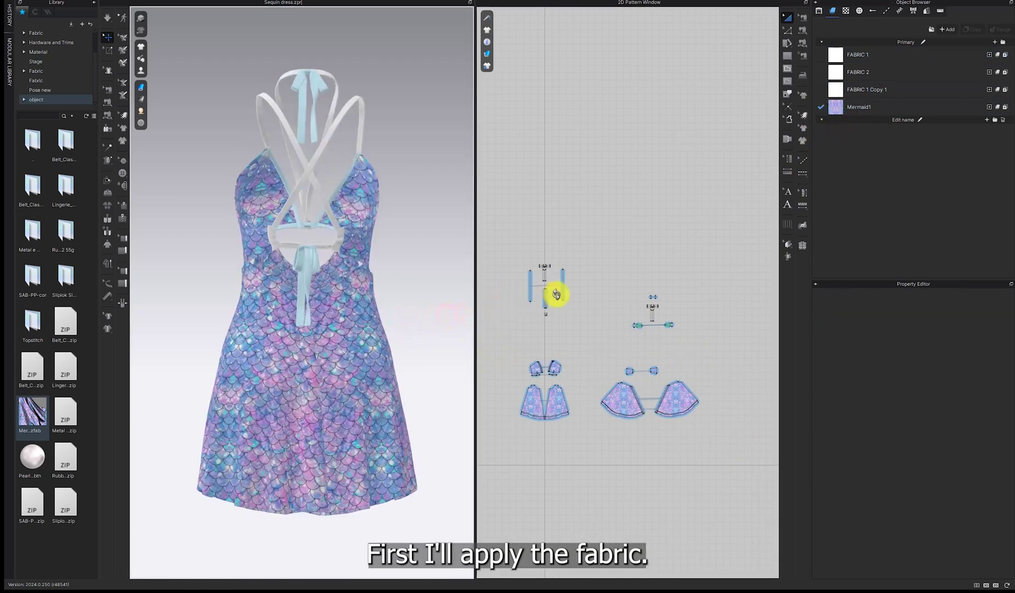
- Scale the Mermaid1 scale texture down on the dress with the 3D Edit Texture tool
{"action": "scroll", "coordinate": [352, 324], "scroll_direction": "up", "scroll_amount": 5}
{"action": "mouse_move", "coordinate": [369, 336]}
{"action": "right_mouse_down"}
{"action": "mouse_move", "coordinate": [408, 330]}
{"action": "mouse_move", "coordinate": [365, 329]}
{"action": "right_mouse_up"}
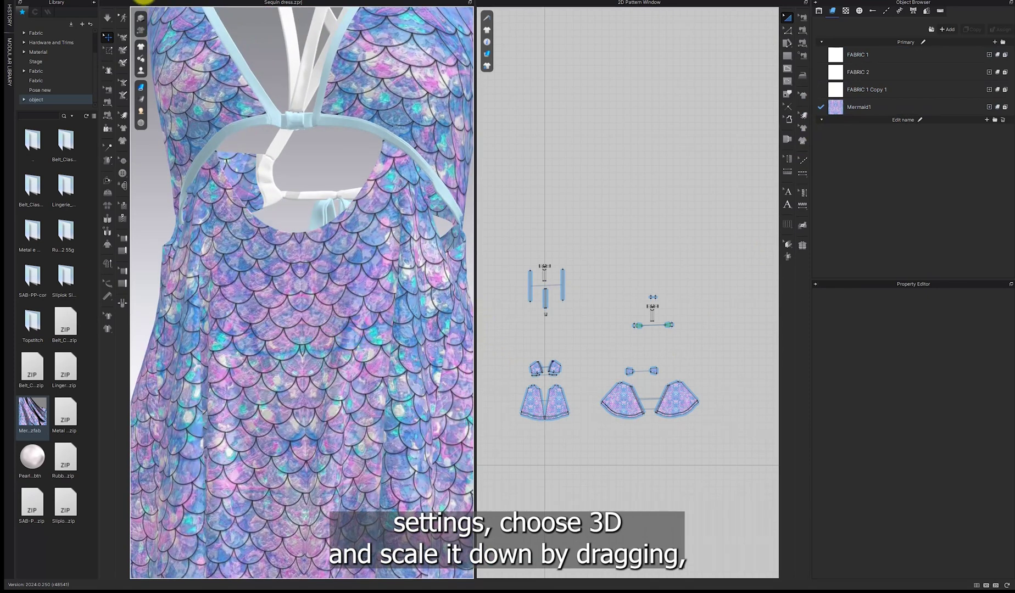
{"action": "left_click", "coordinate": [142, 2]}
{"action": "mouse_move", "coordinate": [152, 2]}
{"action": "left_click", "coordinate": [238, 12]}
{"action": "left_click", "coordinate": [306, 324]}
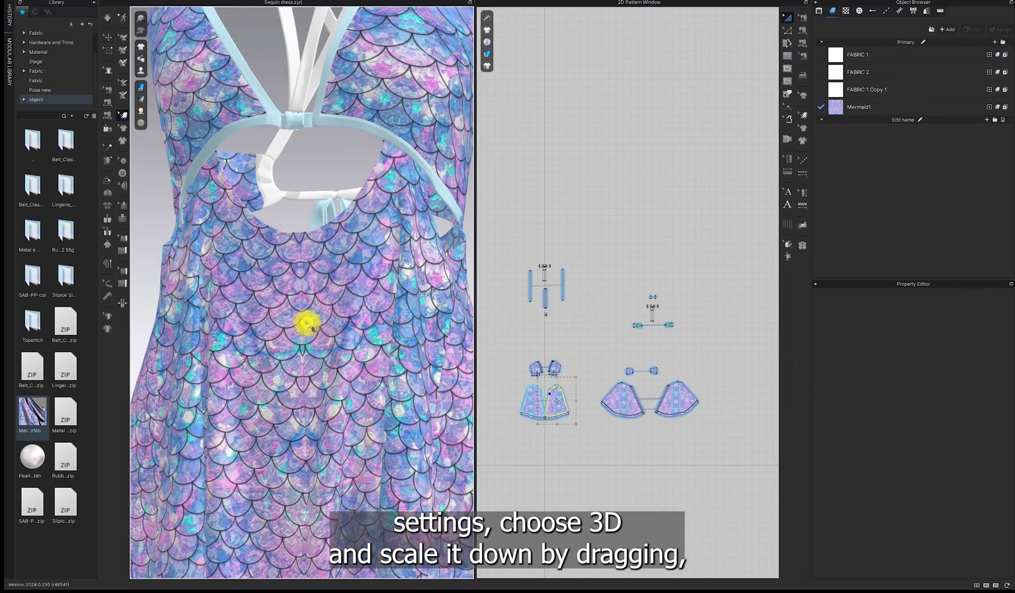
{"action": "left_click_drag", "start_coordinate": [444, 36], "coordinate": [434, 50]}
{"action": "scroll", "coordinate": [375, 266], "scroll_direction": "down", "scroll_amount": 5}
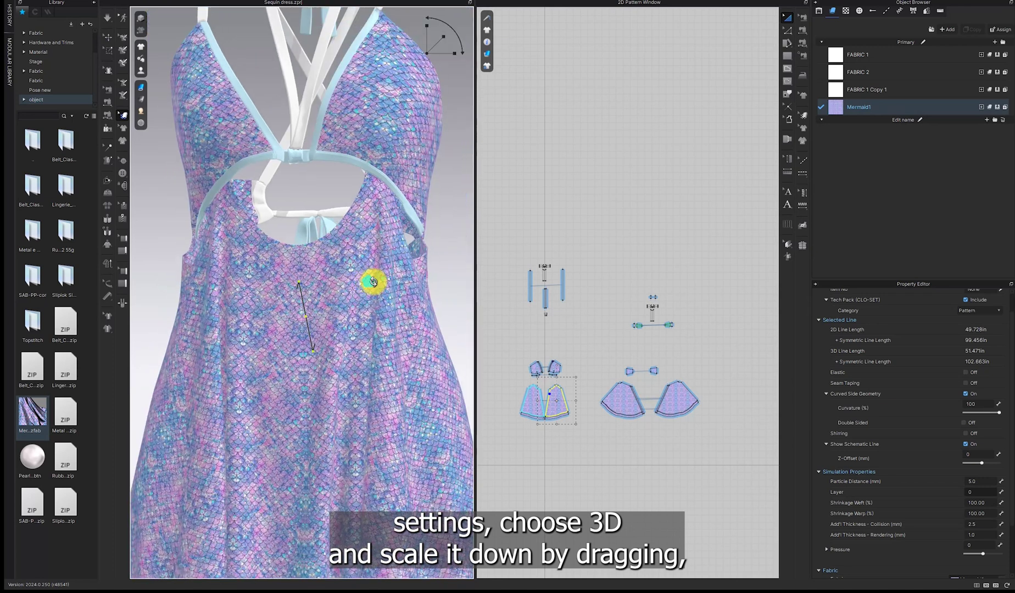
{"action": "left_click", "coordinate": [107, 39]}
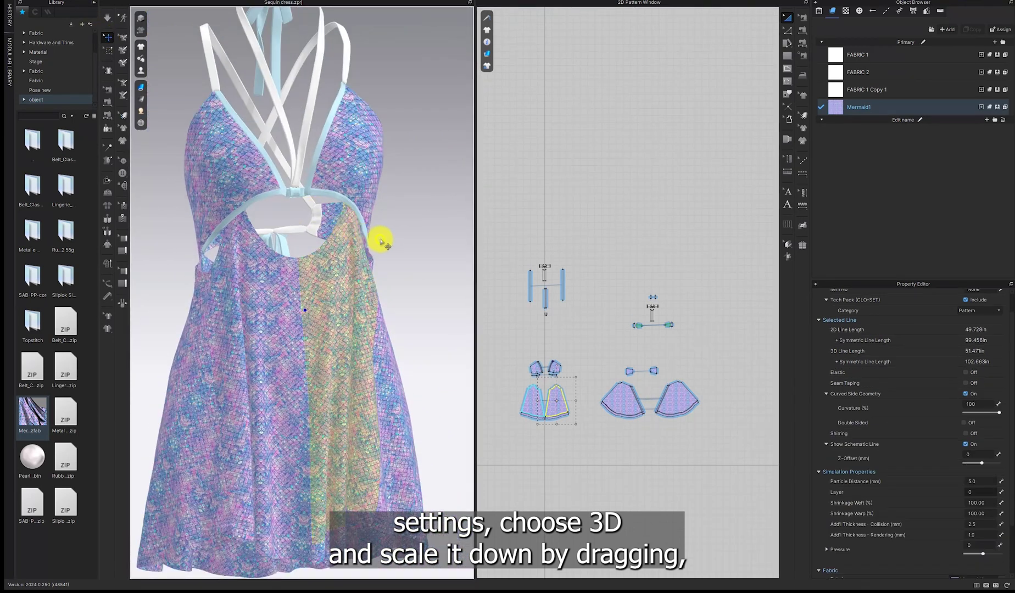
{"action": "left_click", "coordinate": [380, 239]}
{"action": "scroll", "coordinate": [255, 114], "scroll_direction": "down", "scroll_amount": 1}
- Open the render window, set the image size to A4 portrait at 300 ppi, and turn on background transparency
{"action": "left_click", "coordinate": [222, 0]}
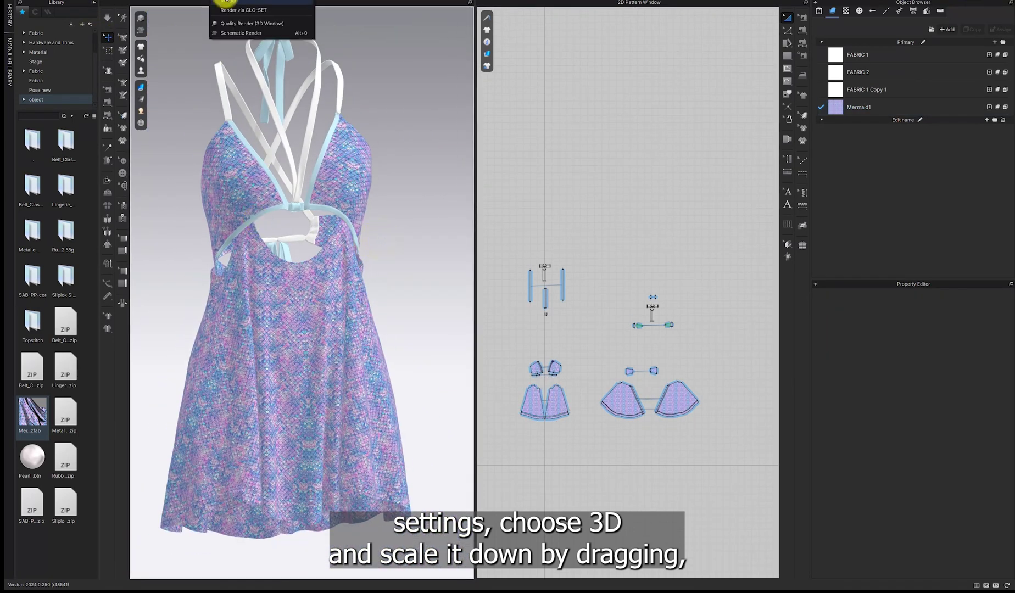
{"action": "left_click", "coordinate": [227, 3]}
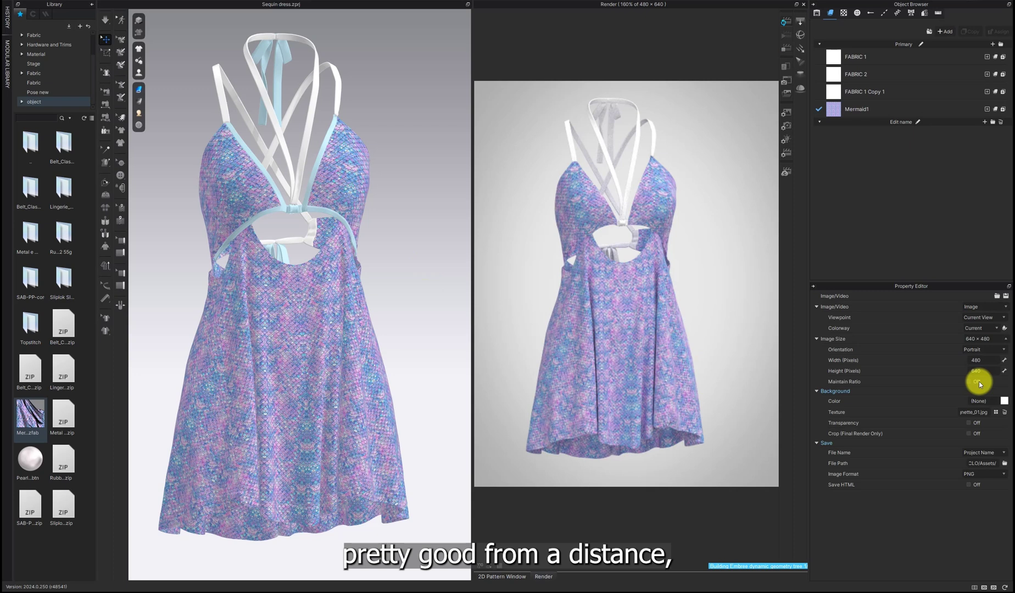
{"action": "left_click", "coordinate": [979, 381]}
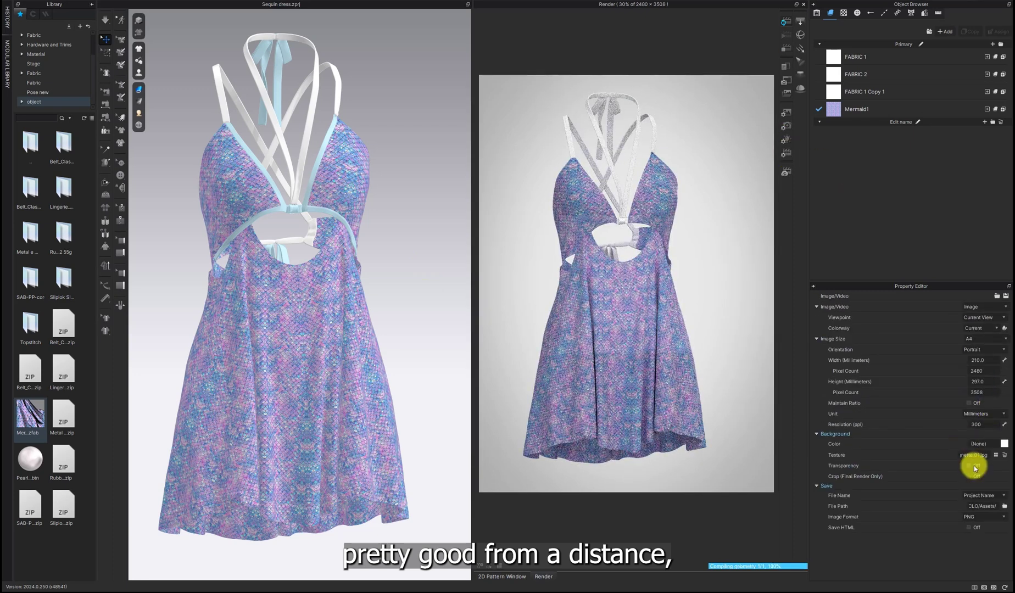
{"action": "left_click", "coordinate": [969, 466]}
{"action": "left_click_drag", "start_coordinate": [471, 303], "coordinate": [370, 304]}
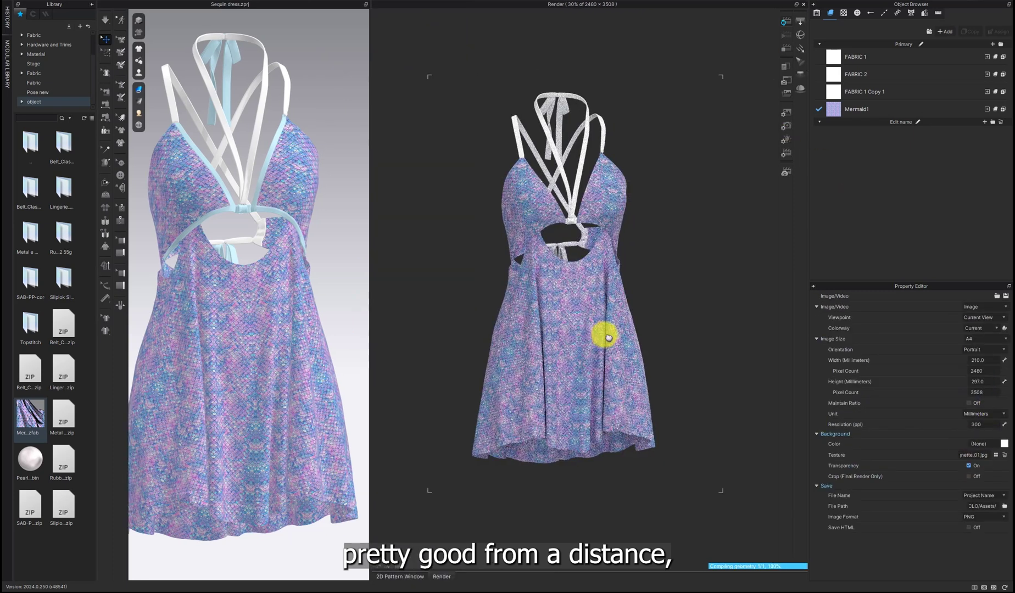
- Render a closer view of the dress and adjust the dome light's intensity
{"action": "scroll", "coordinate": [607, 334], "scroll_direction": "up", "scroll_amount": 3}
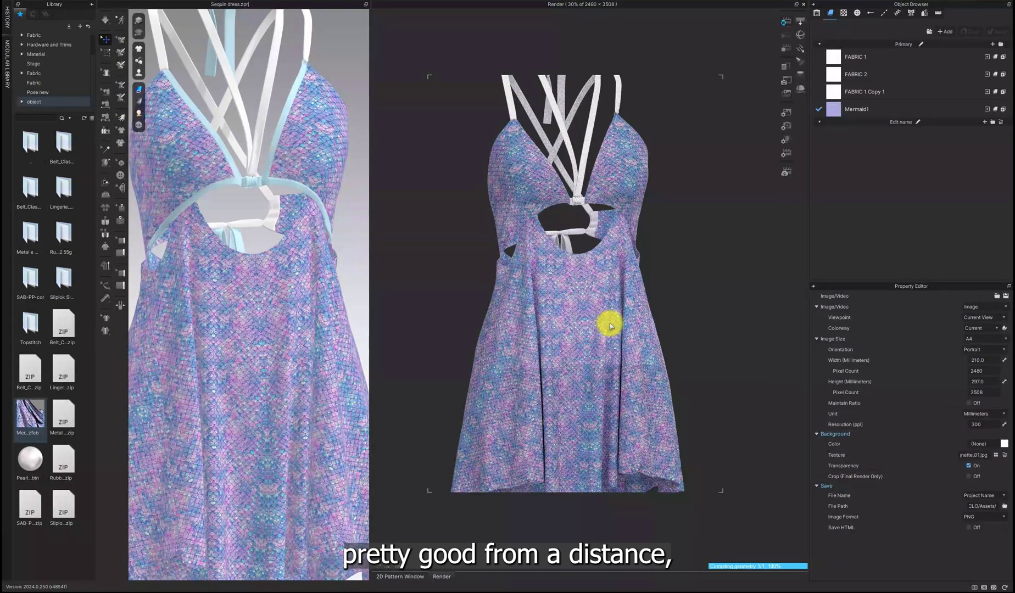
{"action": "left_click", "coordinate": [787, 140]}
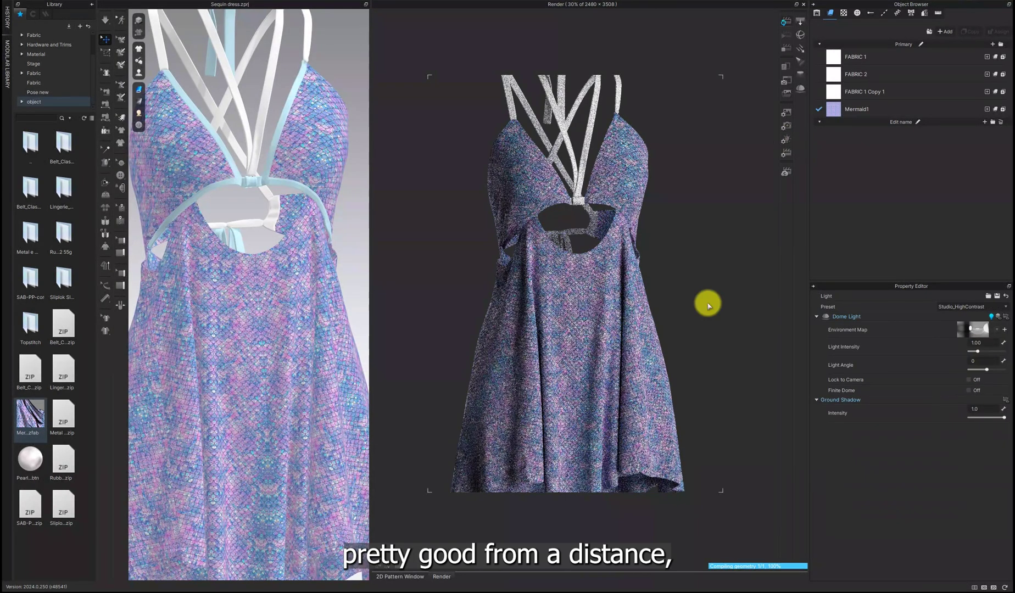
{"action": "left_click", "coordinate": [979, 351]}
{"action": "scroll", "coordinate": [721, 351], "scroll_direction": "up", "scroll_amount": 1}
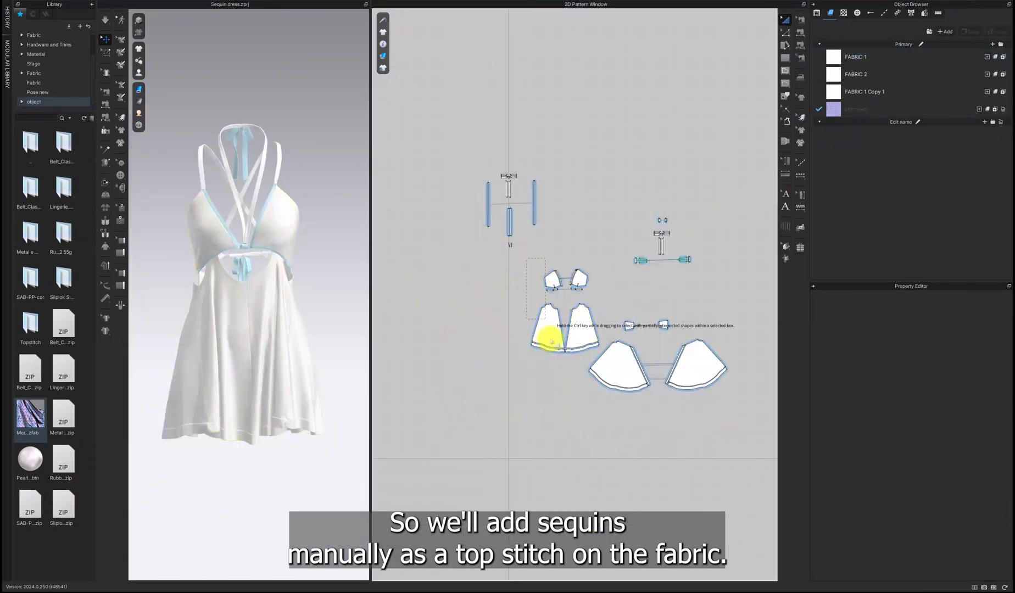
- Move the front bodice and skirt pieces away from their mirrored halves and place the bust piece clear of its binding strips
{"action": "left_click_drag", "start_coordinate": [551, 340], "coordinate": [461, 328]}
{"action": "scroll", "coordinate": [473, 324], "scroll_direction": "up", "scroll_amount": 5}
{"action": "middle_click_drag", "start_coordinate": [481, 319], "coordinate": [471, 381]}
{"action": "scroll", "coordinate": [518, 362], "scroll_direction": "down", "scroll_amount": 1}
{"action": "left_click", "coordinate": [519, 361]}
{"action": "scroll", "coordinate": [521, 345], "scroll_direction": "up", "scroll_amount": 3}
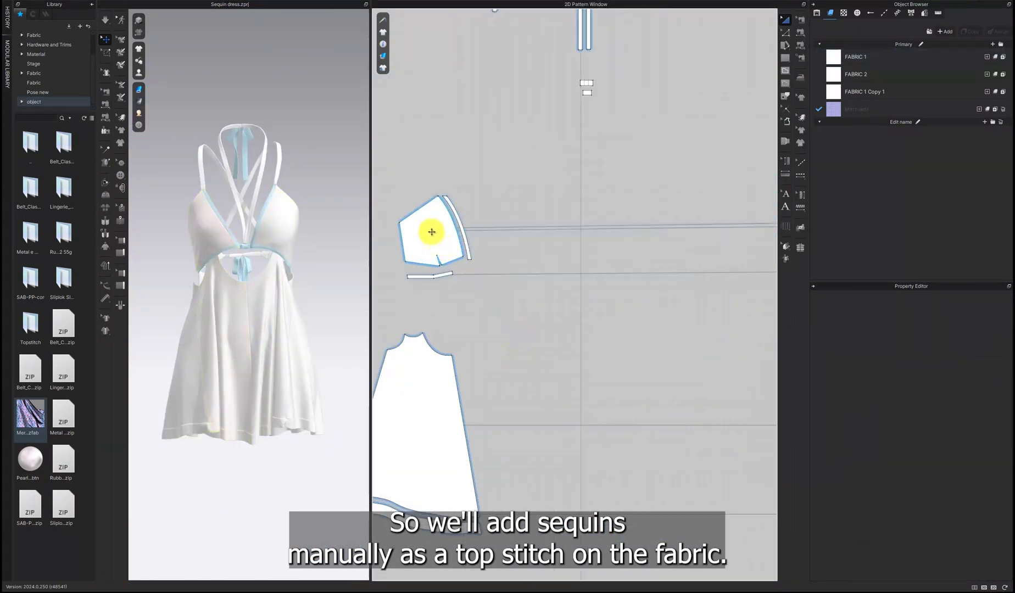
{"action": "middle_click_drag", "start_coordinate": [432, 238], "coordinate": [438, 245]}
{"action": "left_click_drag", "start_coordinate": [439, 245], "coordinate": [557, 241]}
{"action": "scroll", "coordinate": [571, 226], "scroll_direction": "up", "scroll_amount": 4}
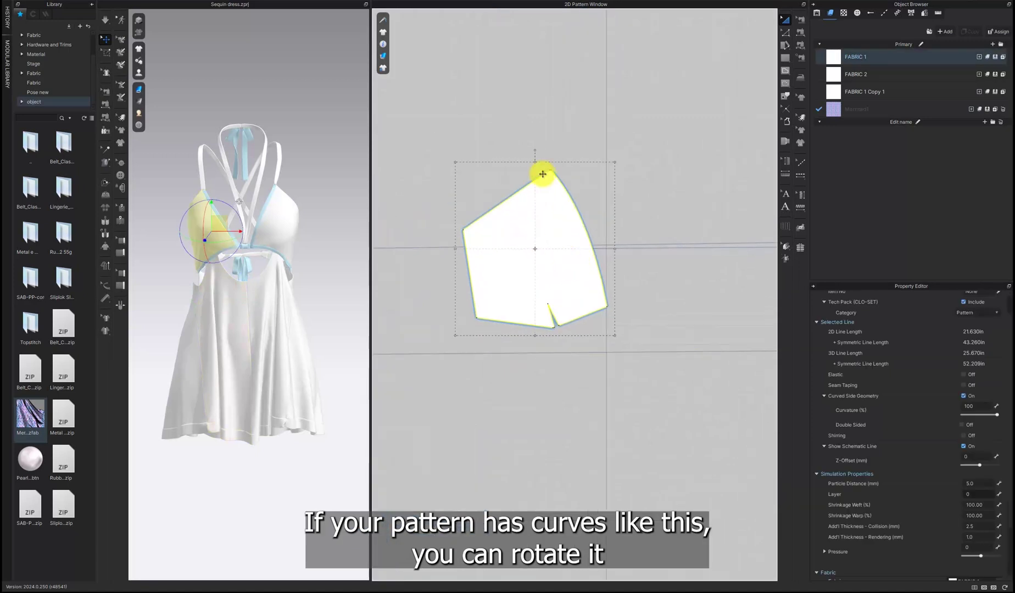
- Rotate the front bust piece until its straight side edge lines up vertically with the grid
{"action": "left_click_drag", "start_coordinate": [541, 149], "coordinate": [522, 158]}
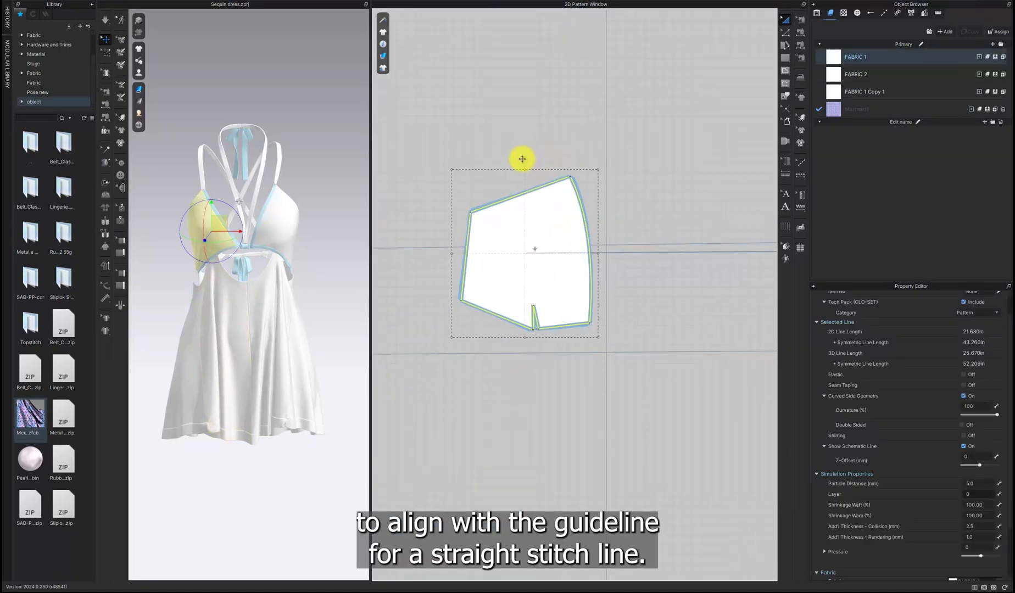
{"action": "left_click_drag", "start_coordinate": [550, 240], "coordinate": [574, 235]}
{"action": "scroll", "coordinate": [574, 236], "scroll_direction": "up", "scroll_amount": 2}
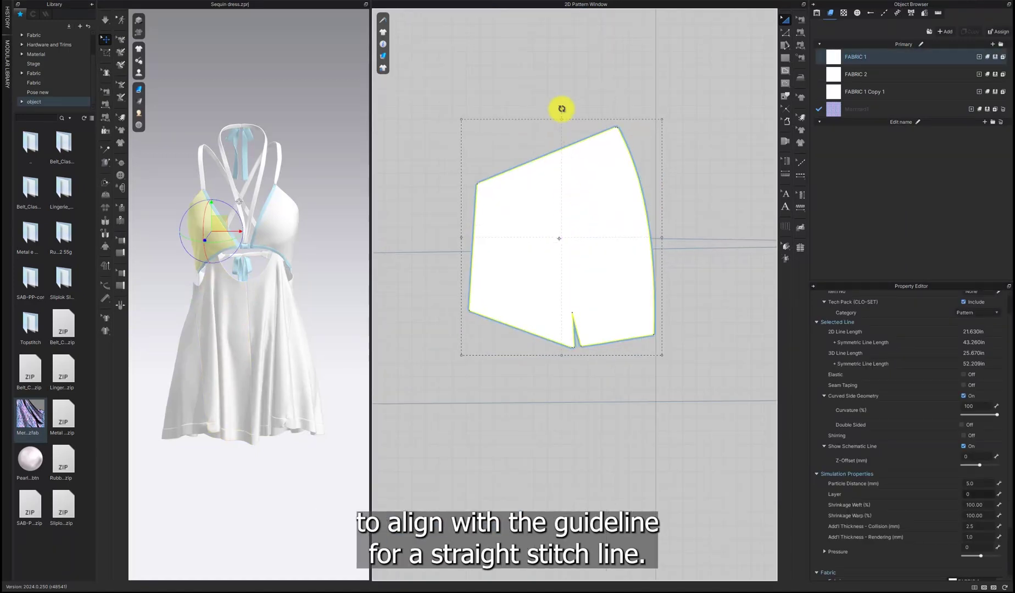
{"action": "mouse_move", "coordinate": [561, 112]}
{"action": "left_mouse_down"}
{"action": "mouse_move", "coordinate": [555, 105]}
{"action": "mouse_move", "coordinate": [579, 116]}
{"action": "left_mouse_up"}
{"action": "left_click", "coordinate": [708, 185]}
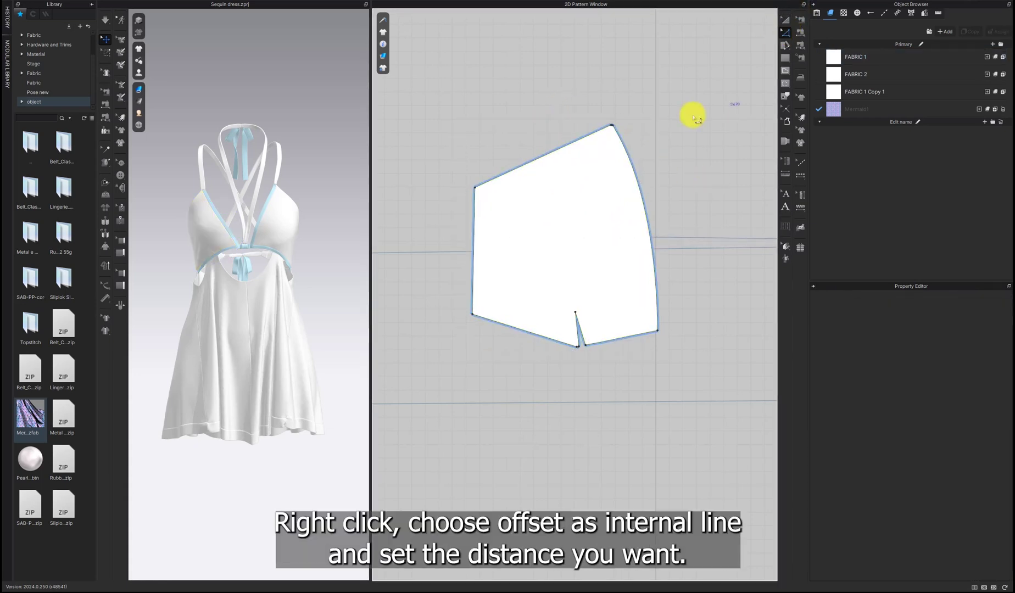
- Offset the front bust piece's straight side edge as an internal line at a distance of 0.3 in
{"action": "right_click", "coordinate": [475, 258]}
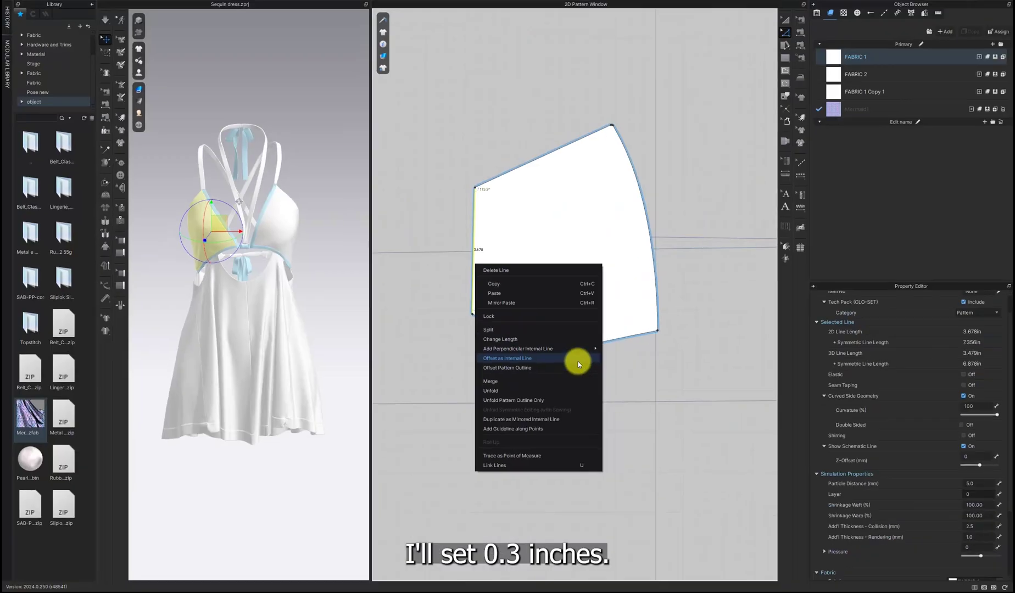
{"action": "left_click", "coordinate": [578, 363]}
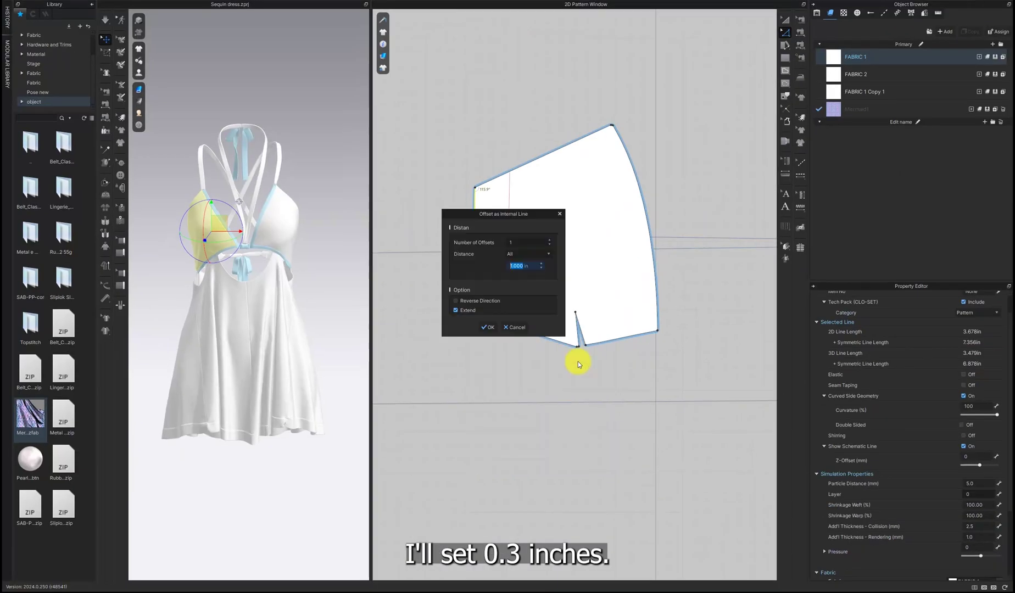
{"action": "left_click_drag", "start_coordinate": [503, 212], "coordinate": [675, 219]}
{"action": "type", "text": "0"}
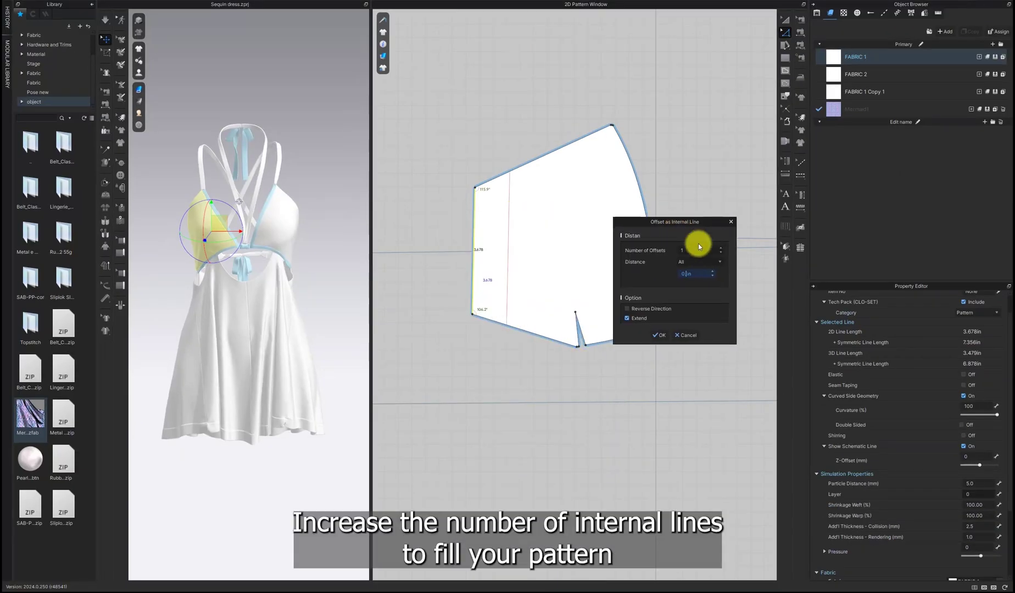
{"action": "left_click_drag", "start_coordinate": [641, 222], "coordinate": [675, 223]}
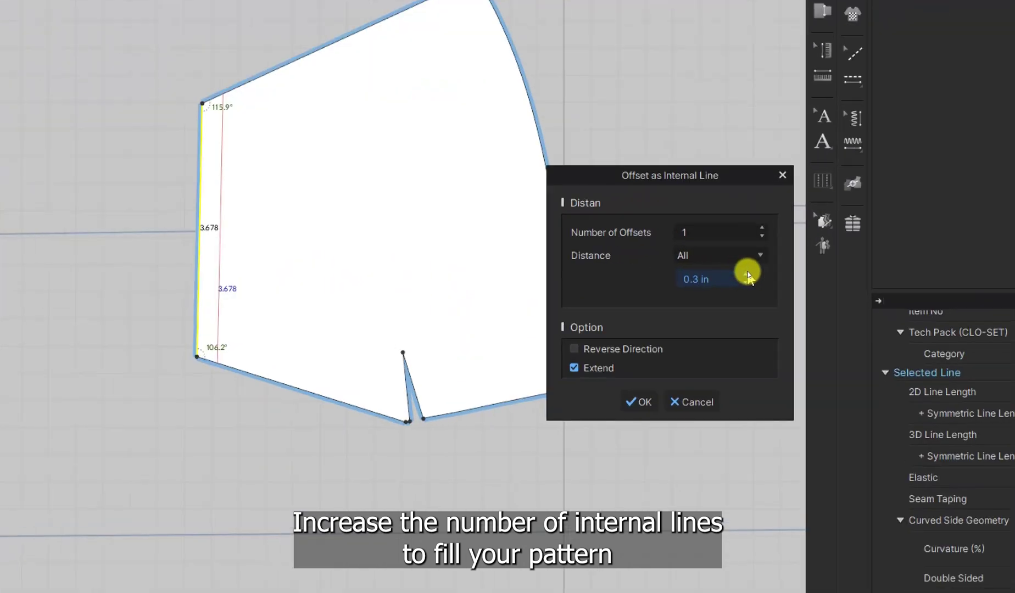
- Raise the number of offsets to 17 and create the internal lines across the whole front bust piece
{"action": "left_click", "coordinate": [764, 224]}
{"action": "left_click", "coordinate": [763, 225]}
{"action": "left_click", "coordinate": [763, 225]}
{"action": "left_click", "coordinate": [764, 224]}
{"action": "left_click", "coordinate": [763, 225]}
{"action": "left_click", "coordinate": [763, 225]}
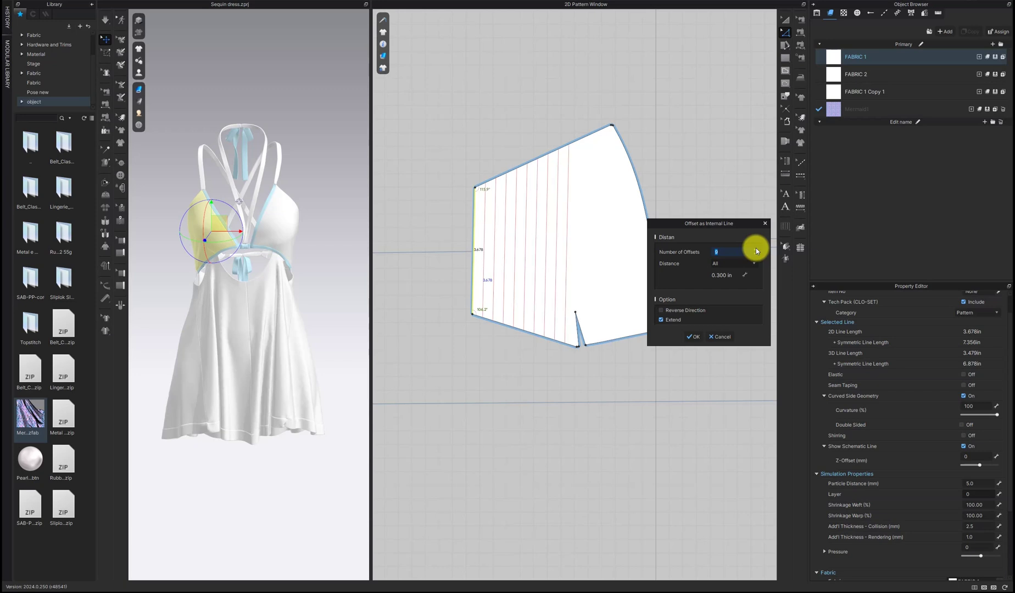
{"action": "left_click", "coordinate": [755, 249]}
{"action": "left_click", "coordinate": [754, 250]}
{"action": "left_click", "coordinate": [754, 250]}
{"action": "left_click", "coordinate": [754, 250]}
{"action": "left_click", "coordinate": [754, 250]}
{"action": "left_click", "coordinate": [754, 250]}
{"action": "left_click", "coordinate": [754, 250]}
{"action": "left_click_drag", "start_coordinate": [717, 230], "coordinate": [806, 239]}
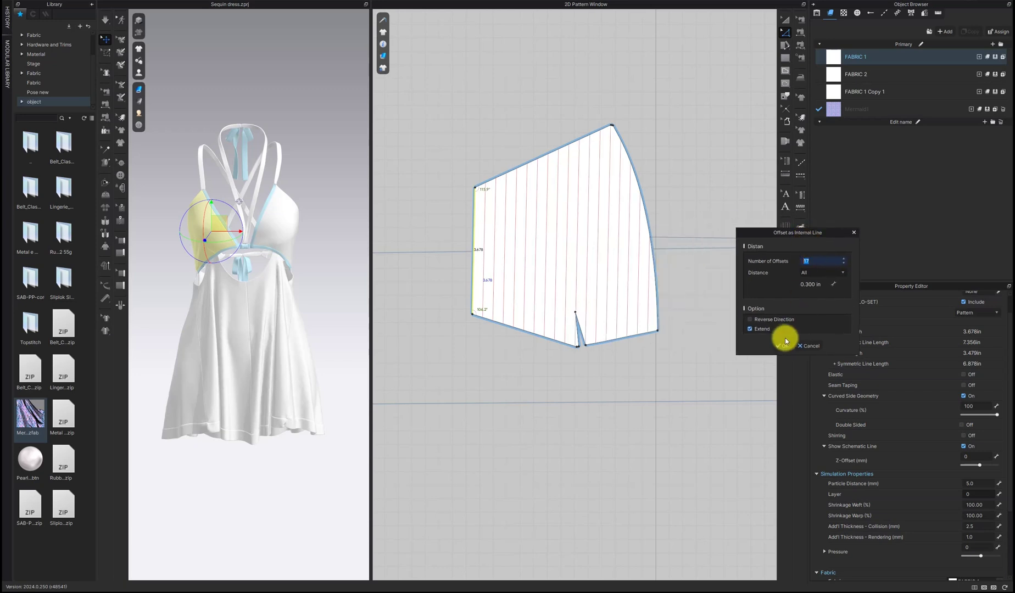
{"action": "left_click", "coordinate": [781, 344]}
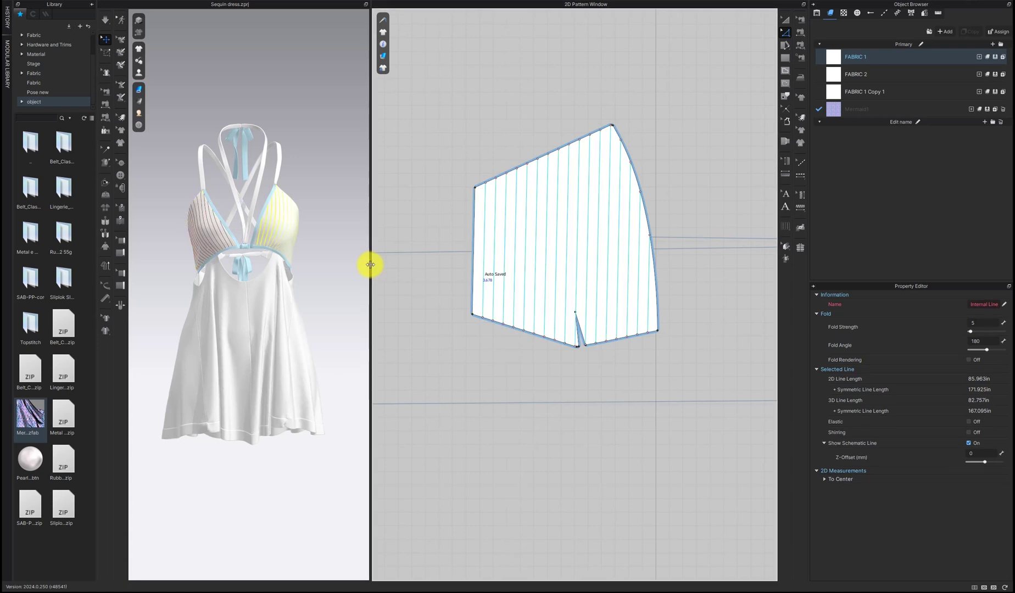
- Load the first downloaded Sequin topstitch file from the library's object folder
{"action": "left_click_drag", "start_coordinate": [369, 266], "coordinate": [476, 266]}
{"action": "scroll", "coordinate": [242, 229], "scroll_direction": "up", "scroll_amount": 2}
{"action": "right_click_drag", "start_coordinate": [242, 229], "coordinate": [205, 274]}
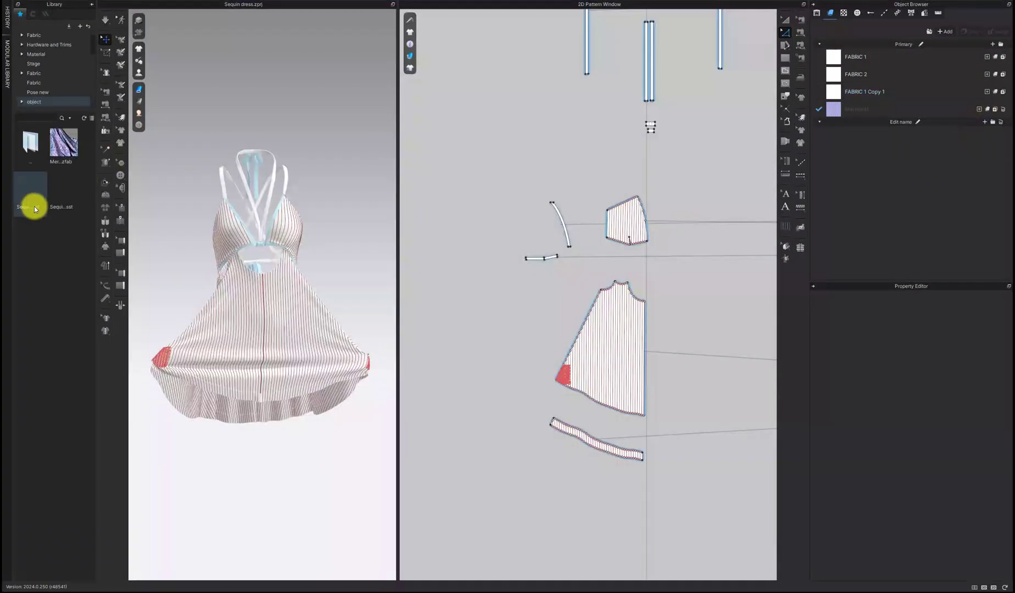
{"action": "double_click", "coordinate": [37, 203]}
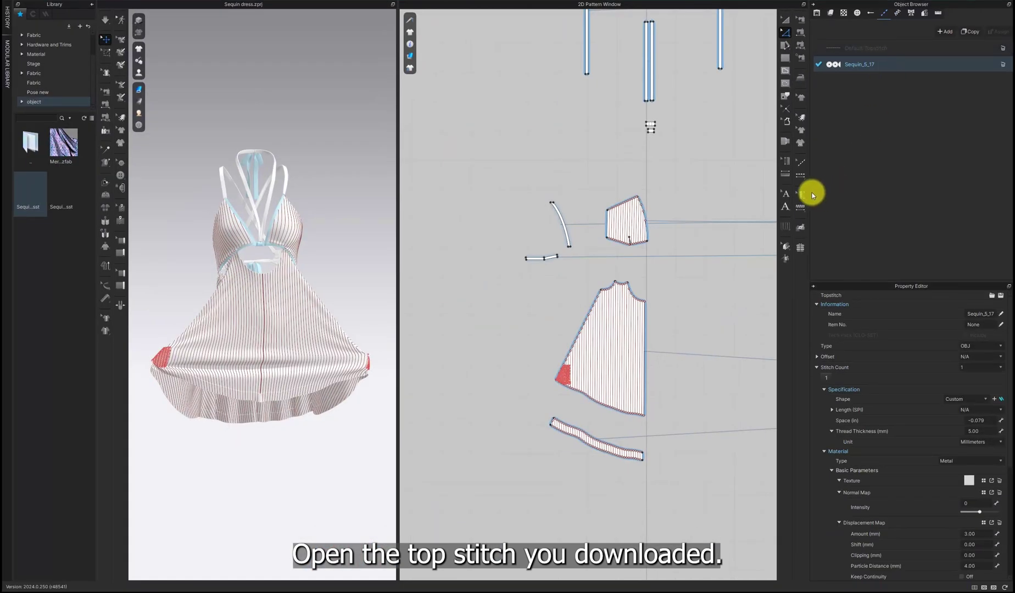
- Apply the Sequin_5_17 topstitch along the front skirt piece's straight centre edge
{"action": "left_click", "coordinate": [802, 162]}
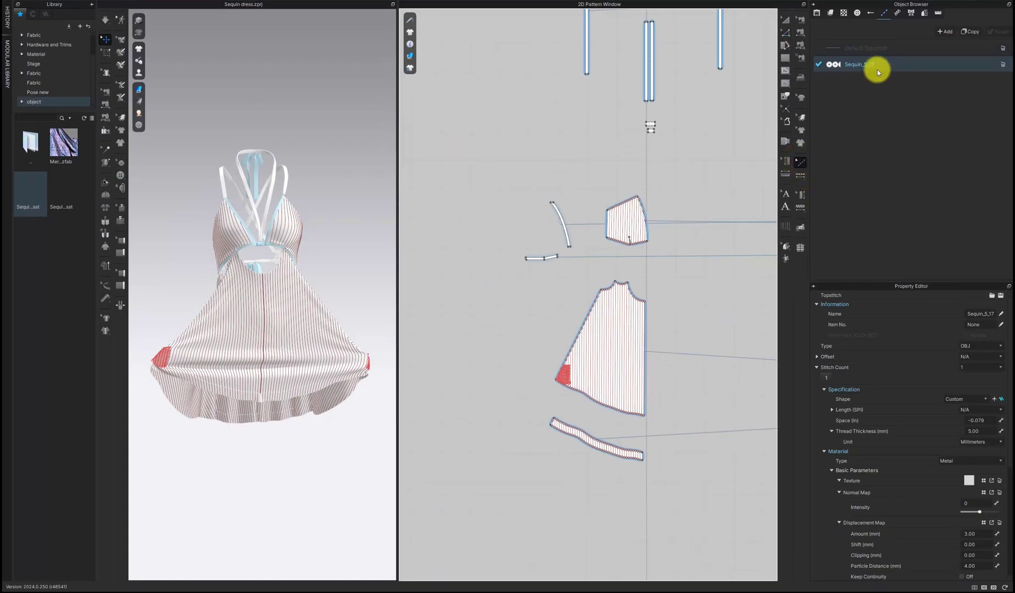
{"action": "left_click", "coordinate": [801, 176]}
{"action": "scroll", "coordinate": [651, 319], "scroll_direction": "up", "scroll_amount": 3}
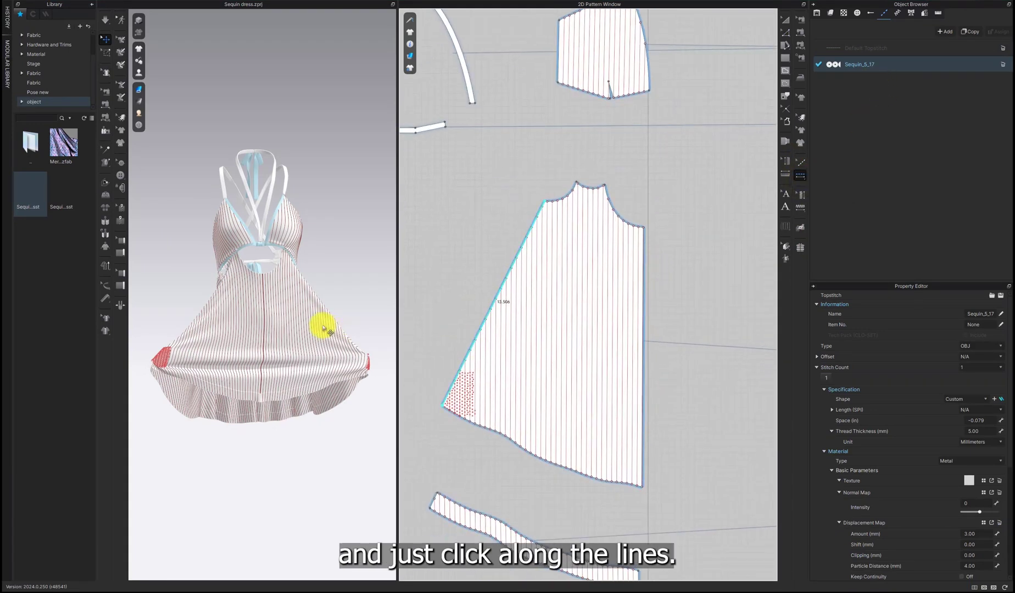
{"action": "scroll", "coordinate": [296, 330], "scroll_direction": "up", "scroll_amount": 10}
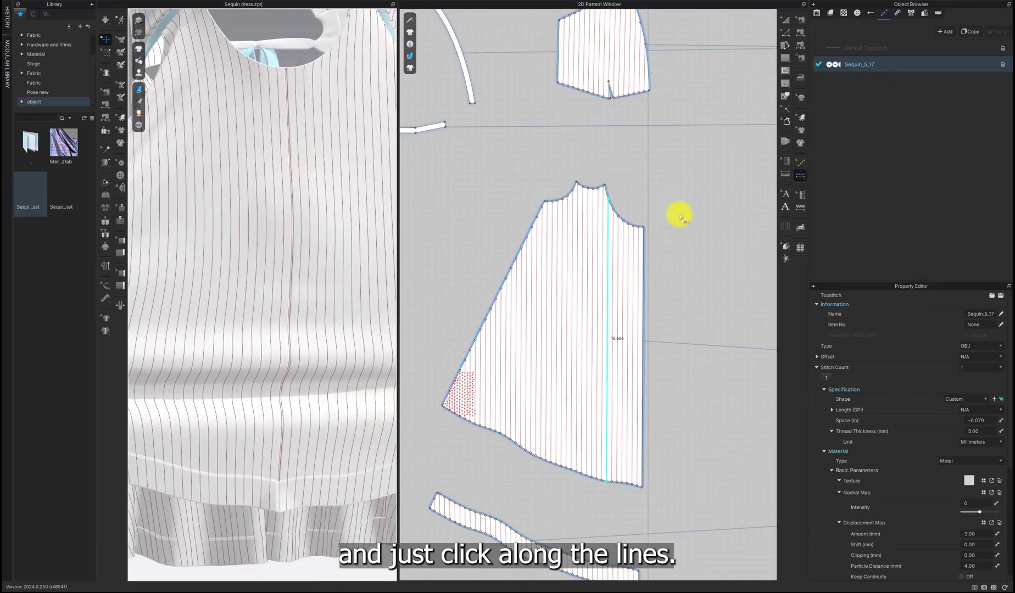
{"action": "scroll", "coordinate": [659, 225], "scroll_direction": "up", "scroll_amount": 2}
{"action": "left_click", "coordinate": [636, 263]}
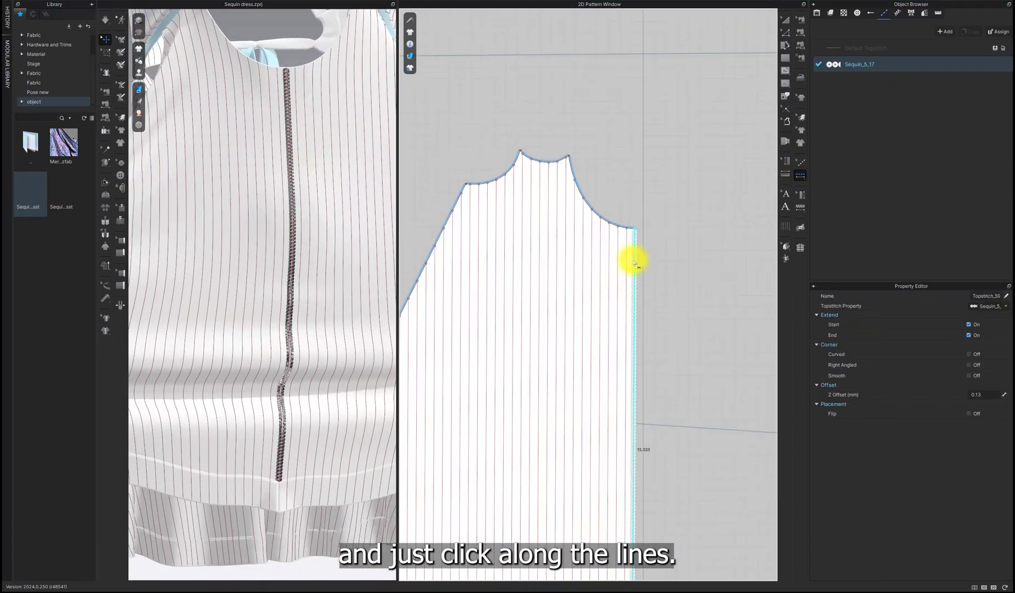
{"action": "scroll", "coordinate": [272, 200], "scroll_direction": "up", "scroll_amount": 8}
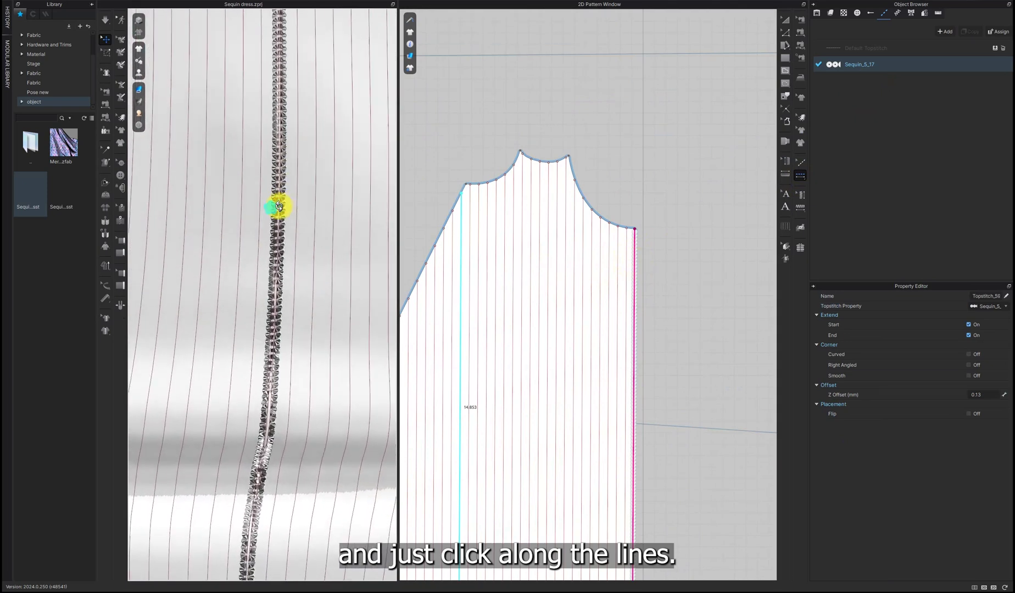
{"action": "scroll", "coordinate": [306, 213], "scroll_direction": "down", "scroll_amount": 3}
{"action": "right_click_drag", "start_coordinate": [306, 213], "coordinate": [305, 235]}
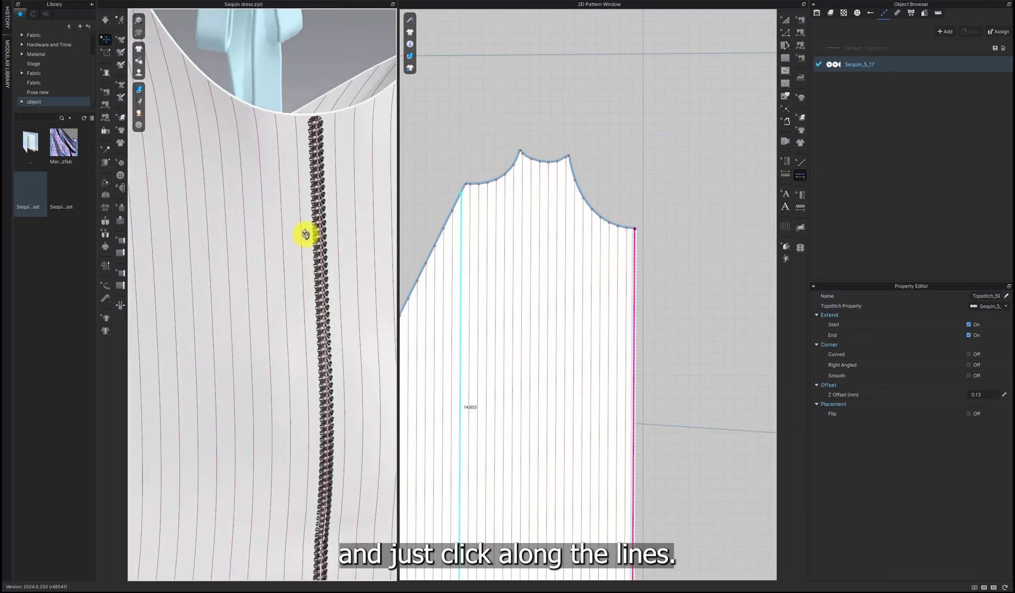
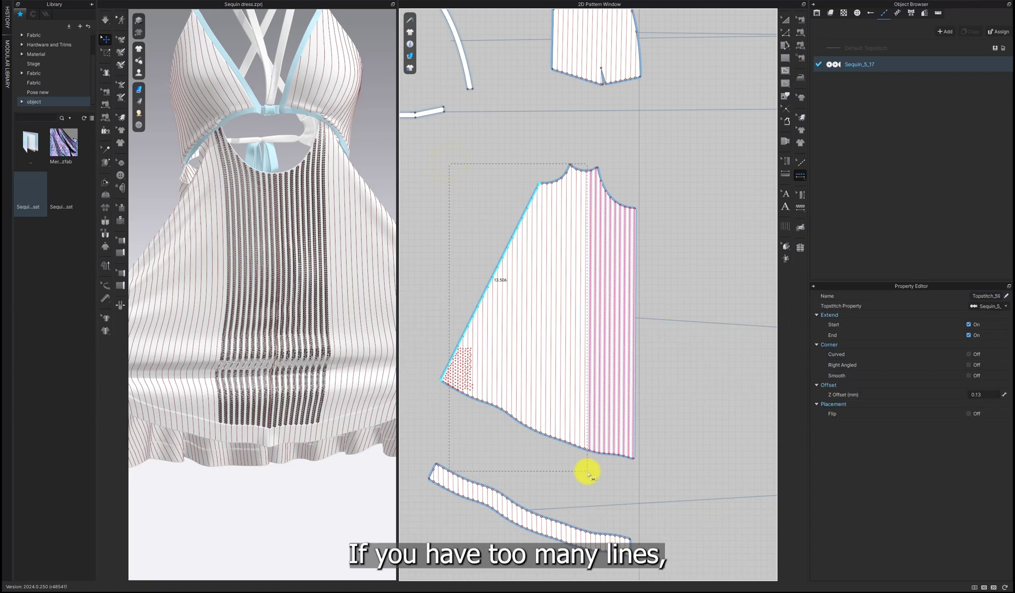
- Apply the sequin topstitch to all remaining internal lines of the front skirt piece at once
{"action": "scroll", "coordinate": [315, 363], "scroll_direction": "down", "scroll_amount": 3}
{"action": "right_click_drag", "start_coordinate": [314, 362], "coordinate": [256, 337]}
{"action": "middle_click_drag", "start_coordinate": [563, 93], "coordinate": [561, 253]}
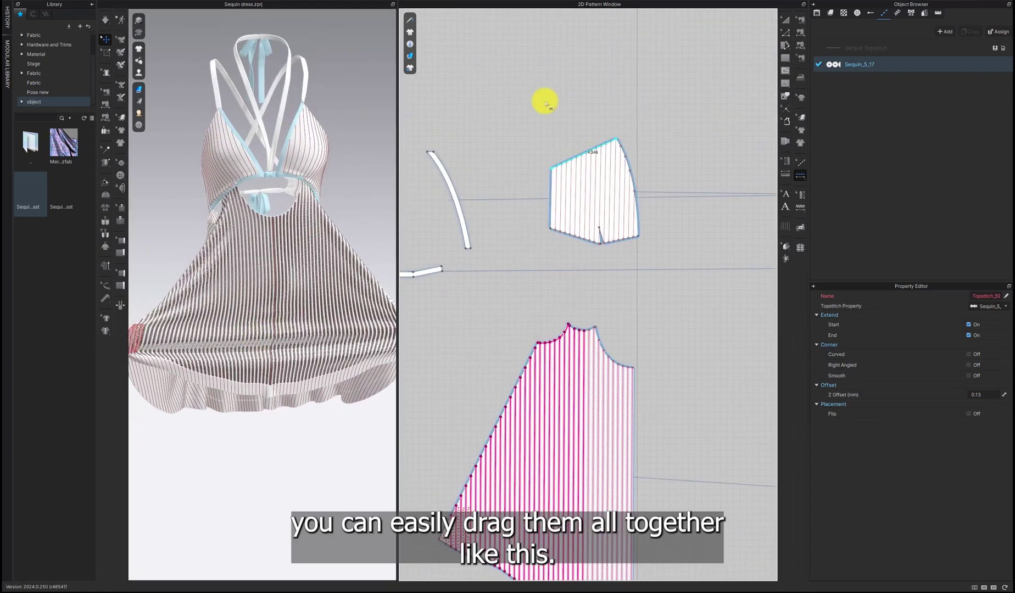
- Apply the sequin topstitch to all internal lines of the front bust piece
{"action": "scroll", "coordinate": [582, 172], "scroll_direction": "up", "scroll_amount": 5}
{"action": "left_click", "coordinate": [530, 147]}
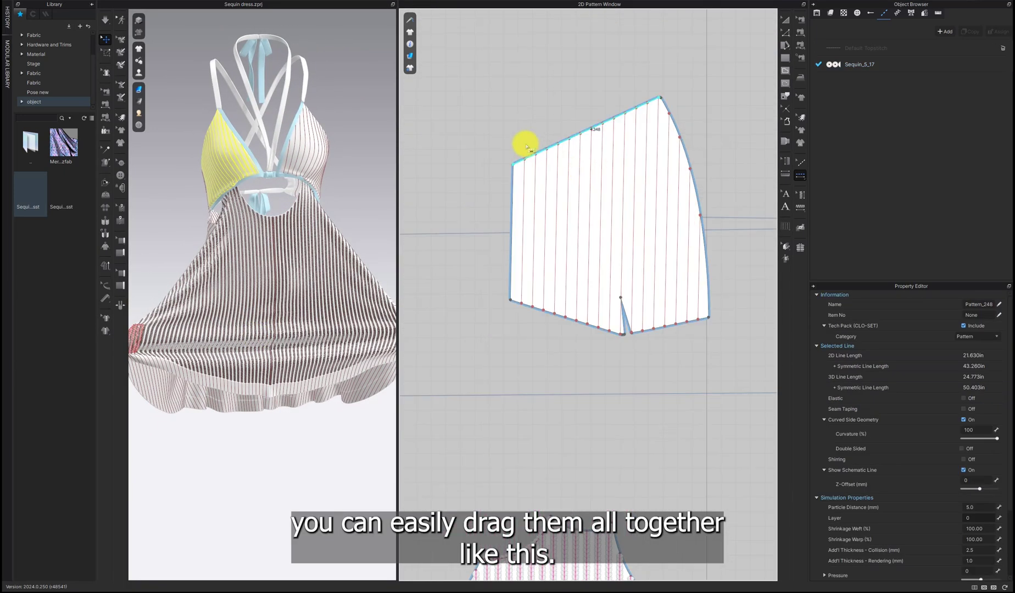
{"action": "left_click_drag", "start_coordinate": [648, 334], "coordinate": [649, 335]}
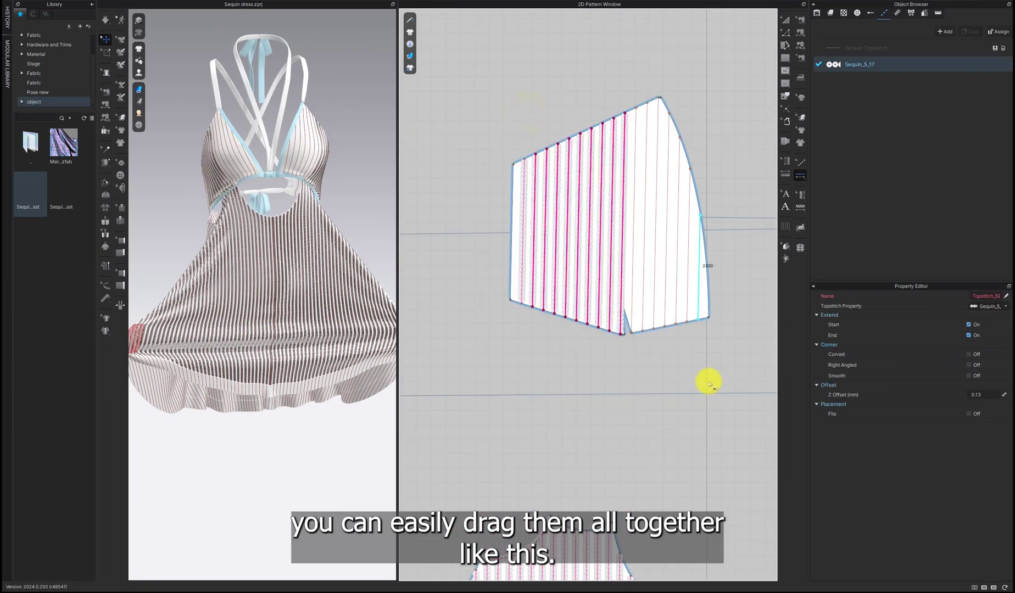
{"action": "left_click", "coordinate": [636, 116]}
{"action": "right_click_drag", "start_coordinate": [235, 185], "coordinate": [550, 319]}
{"action": "right_click_drag", "start_coordinate": [258, 297], "coordinate": [394, 301]}
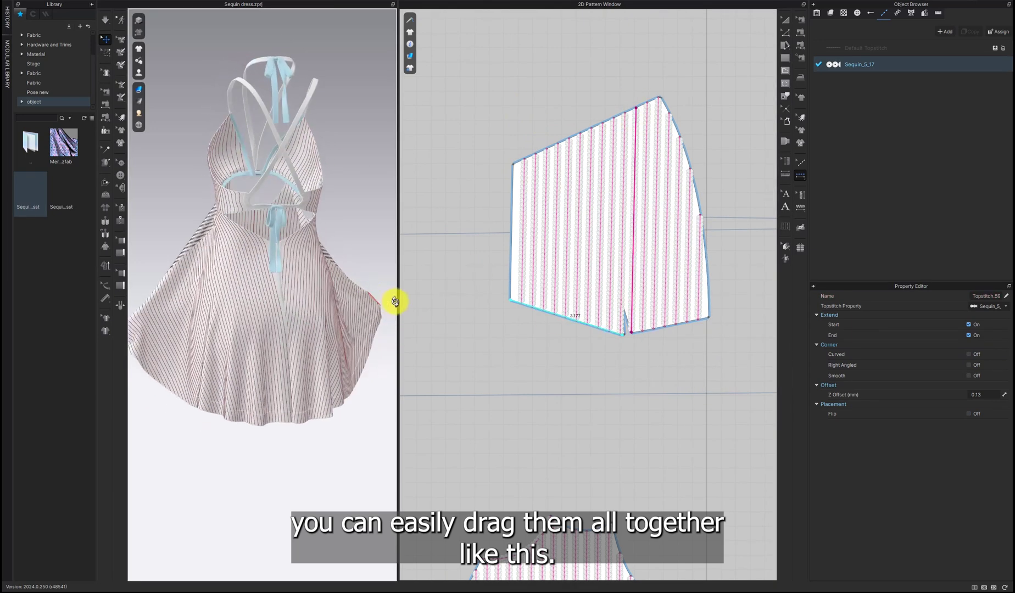
- Apply the sequin topstitch to all internal lines of the small trapezoid back band piece
{"action": "scroll", "coordinate": [631, 310], "scroll_direction": "down", "scroll_amount": 5}
{"action": "middle_click_drag", "start_coordinate": [726, 396], "coordinate": [518, 318]}
{"action": "scroll", "coordinate": [546, 301], "scroll_direction": "down", "scroll_amount": 3}
{"action": "scroll", "coordinate": [644, 344], "scroll_direction": "up", "scroll_amount": 2}
{"action": "scroll", "coordinate": [573, 200], "scroll_direction": "up", "scroll_amount": 4}
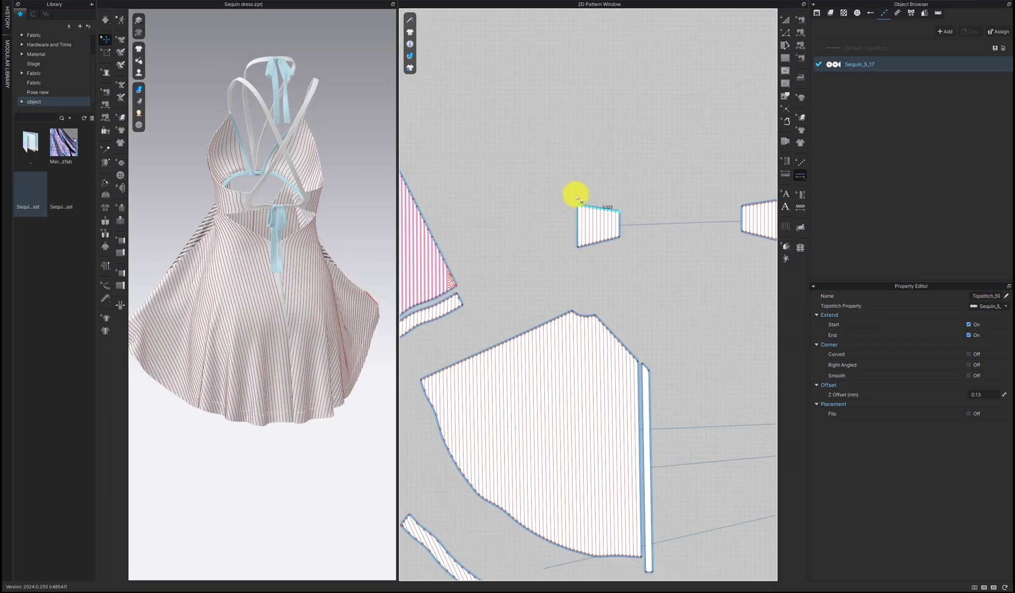
{"action": "left_click_drag", "start_coordinate": [669, 353], "coordinate": [670, 353]}
- Apply the sequin topstitch to all internal lines of the back skirt piece
{"action": "scroll", "coordinate": [654, 343], "scroll_direction": "down", "scroll_amount": 3}
{"action": "middle_click_drag", "start_coordinate": [654, 343], "coordinate": [607, 298]}
{"action": "scroll", "coordinate": [626, 275], "scroll_direction": "down", "scroll_amount": 5}
{"action": "scroll", "coordinate": [606, 320], "scroll_direction": "up", "scroll_amount": 3}
{"action": "middle_click_drag", "start_coordinate": [682, 291], "coordinate": [634, 245]}
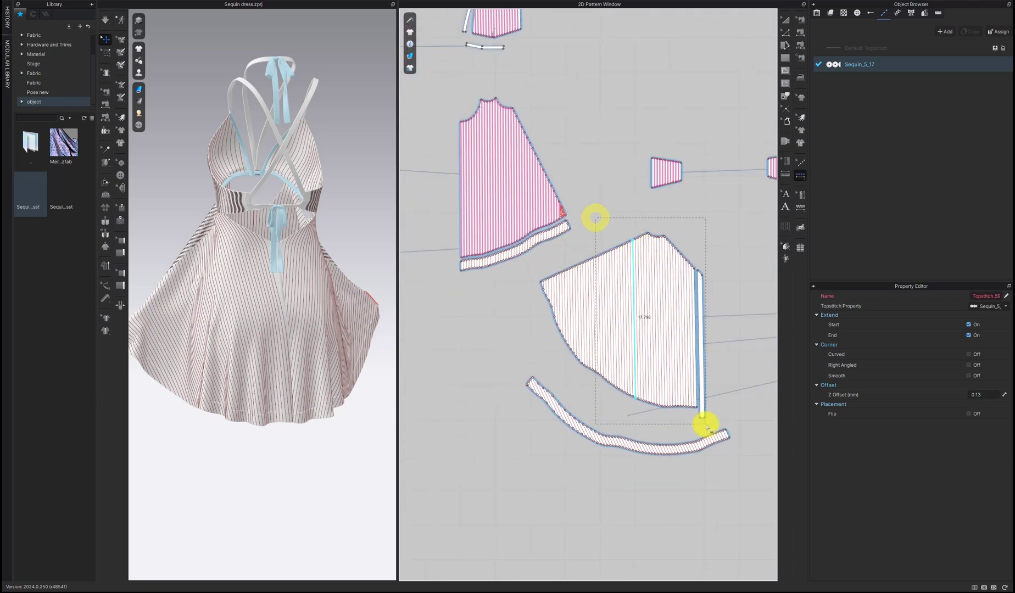
{"action": "left_click_drag", "start_coordinate": [693, 411], "coordinate": [693, 412]}
{"action": "scroll", "coordinate": [544, 222], "scroll_direction": "up", "scroll_amount": 5}
{"action": "left_click_drag", "start_coordinate": [505, 151], "coordinate": [642, 394]}
{"action": "left_click_drag", "start_coordinate": [650, 431], "coordinate": [650, 430]}
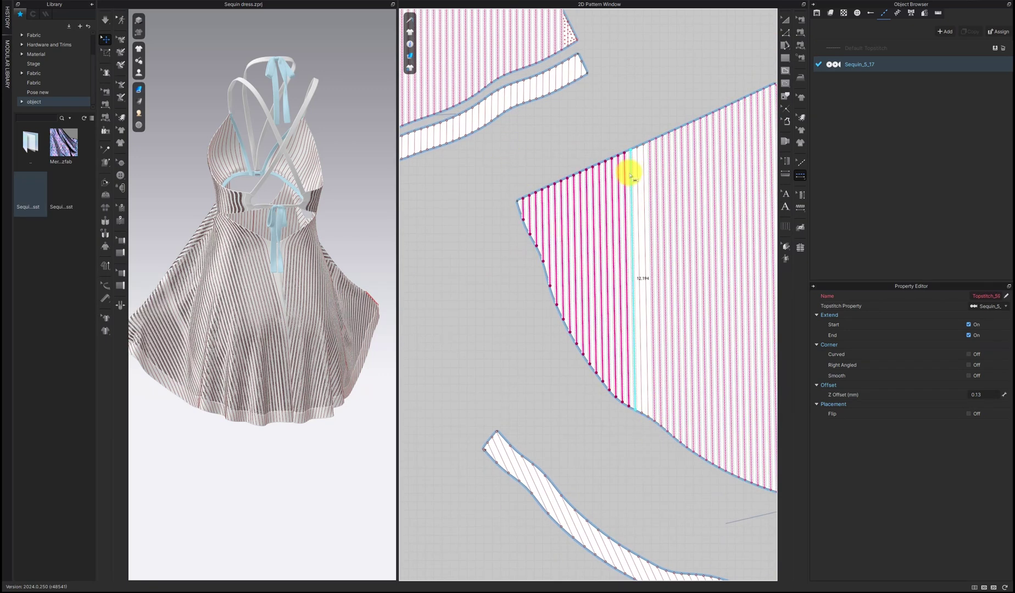
{"action": "scroll", "coordinate": [653, 242], "scroll_direction": "down", "scroll_amount": 3}
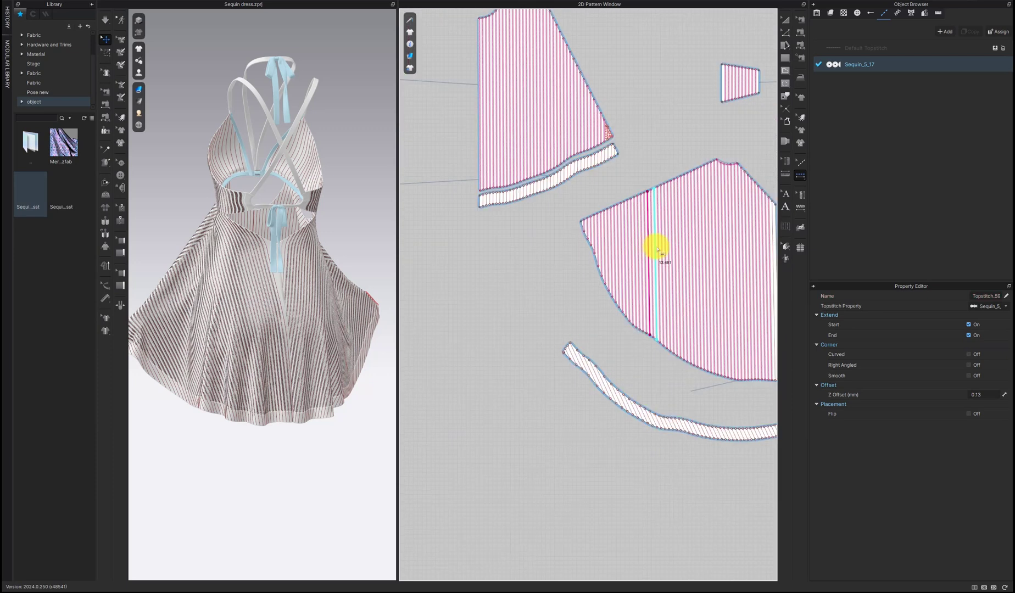
- Draw a lengthwise internal line down the middle of the narrow strip beside the back skirt piece
{"action": "middle_click_drag", "start_coordinate": [748, 244], "coordinate": [548, 226]}
{"action": "scroll", "coordinate": [549, 229], "scroll_direction": "up", "scroll_amount": 5}
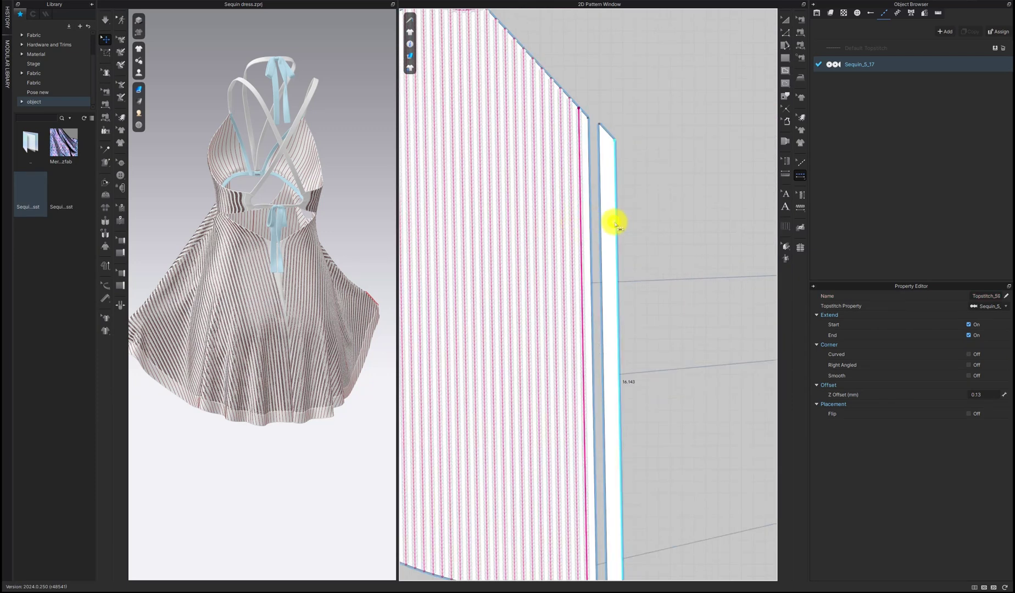
{"action": "left_click", "coordinate": [785, 33]}
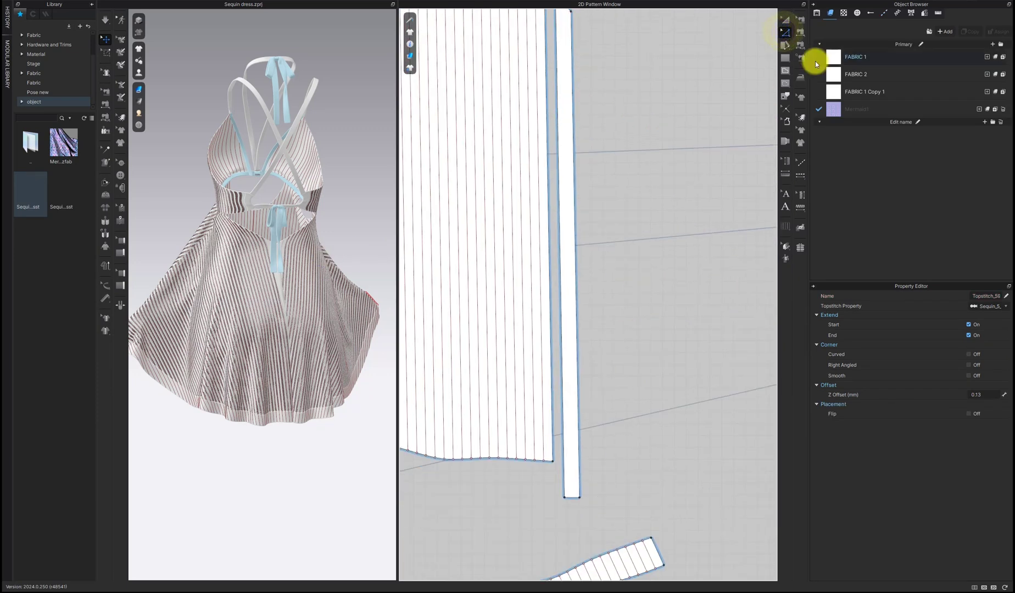
{"action": "left_click", "coordinate": [784, 70]}
{"action": "scroll", "coordinate": [763, 110], "scroll_direction": "down", "scroll_amount": 1}
{"action": "scroll", "coordinate": [571, 121], "scroll_direction": "up", "scroll_amount": 1}
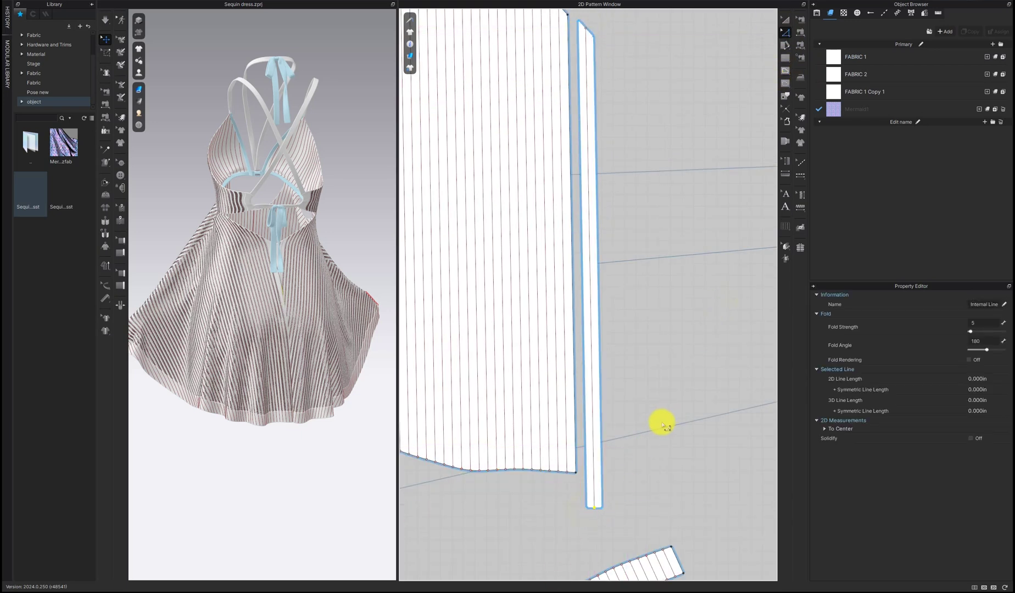
- Apply the sequin topstitch to the narrow back strip's middle line and its long edge facing the back skirt
{"action": "left_click", "coordinate": [801, 175]}
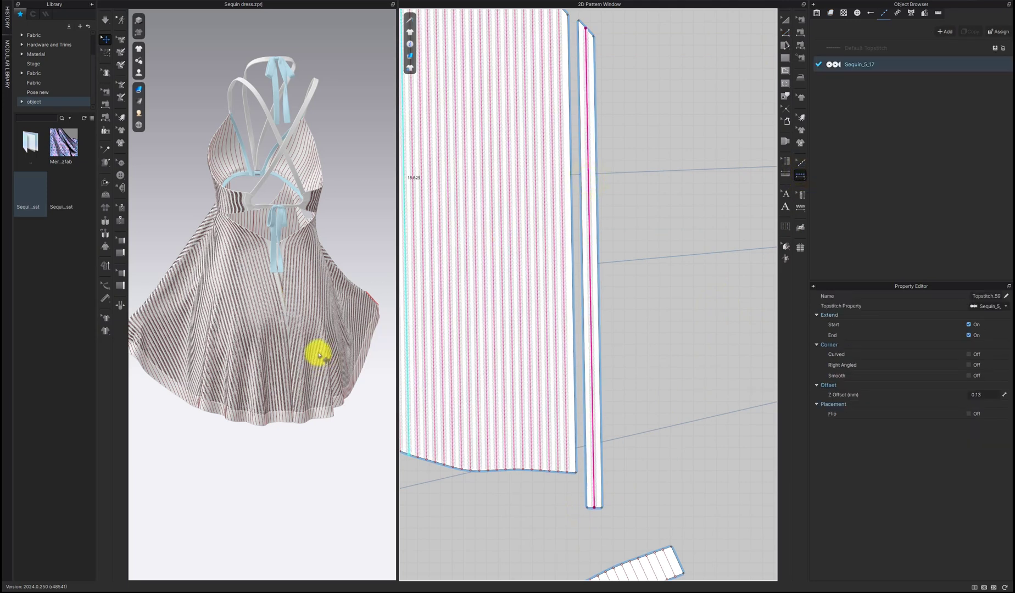
{"action": "scroll", "coordinate": [318, 356], "scroll_direction": "up", "scroll_amount": 8}
{"action": "left_click", "coordinate": [294, 334]}
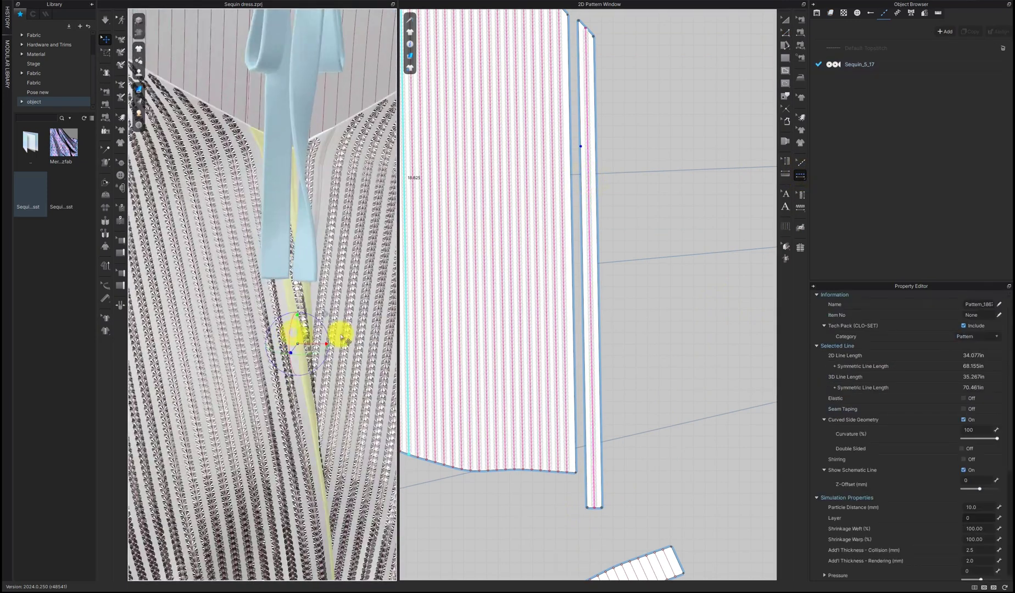
{"action": "left_click", "coordinate": [579, 275]}
{"action": "scroll", "coordinate": [267, 347], "scroll_direction": "down", "scroll_amount": 5}
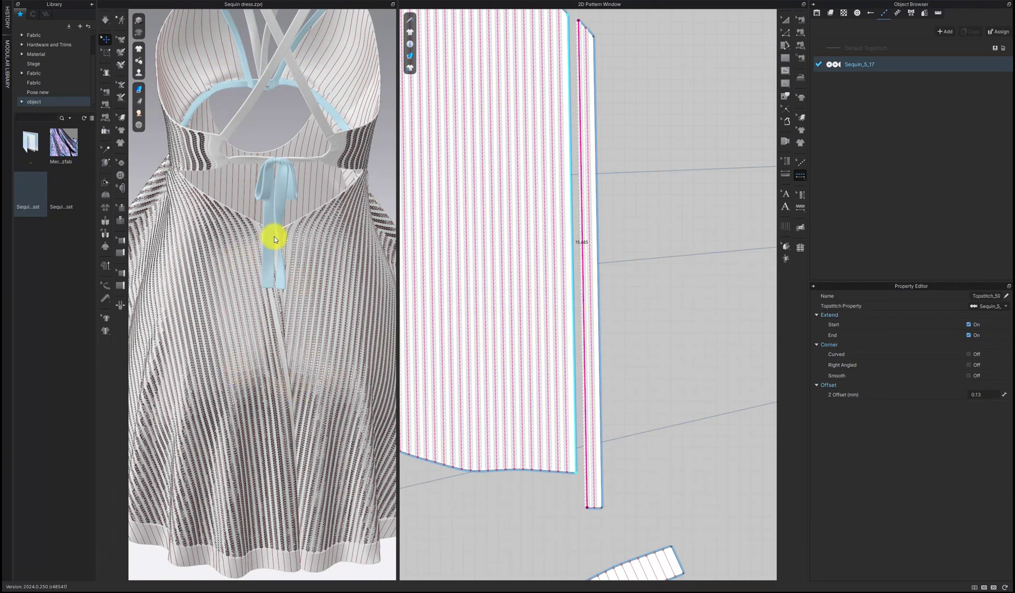
- Apply the sequin topstitch to all internal lines of the back and front hem bands
{"action": "scroll", "coordinate": [280, 253], "scroll_direction": "down", "scroll_amount": 5}
{"action": "scroll", "coordinate": [553, 385], "scroll_direction": "down", "scroll_amount": 5}
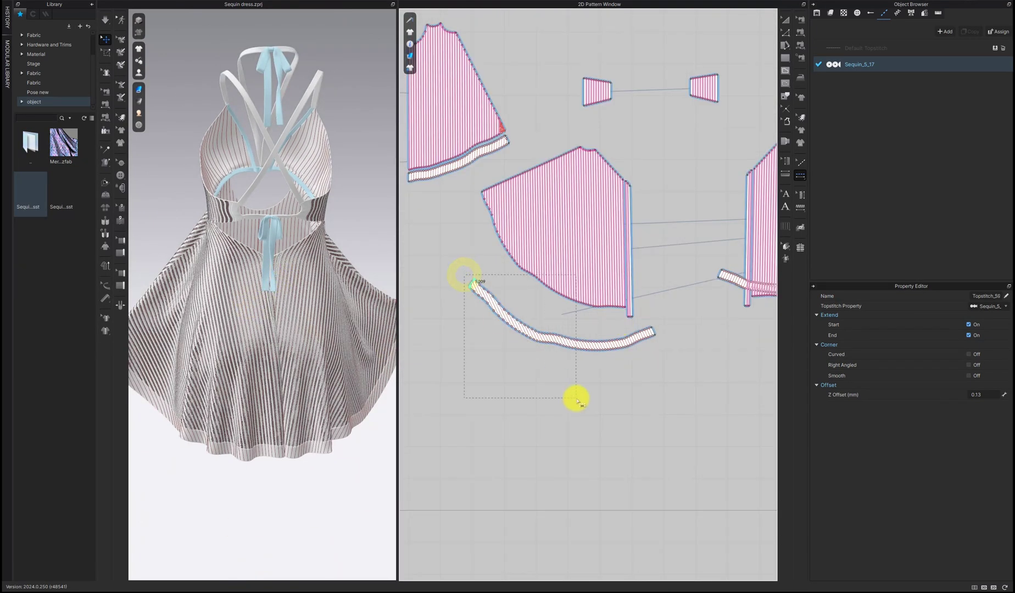
{"action": "left_click_drag", "start_coordinate": [539, 329], "coordinate": [538, 327]}
{"action": "middle_click_drag", "start_coordinate": [492, 243], "coordinate": [492, 328]}
{"action": "right_click_drag", "start_coordinate": [315, 320], "coordinate": [475, 320]}
{"action": "scroll", "coordinate": [706, 262], "scroll_direction": "down", "scroll_amount": 5}
{"action": "scroll", "coordinate": [512, 264], "scroll_direction": "up", "scroll_amount": 2}
{"action": "left_click_drag", "start_coordinate": [460, 237], "coordinate": [513, 256]}
- Enlarge the 3D view and simulate the dress until the sequined skirt hangs down
{"action": "scroll", "coordinate": [379, 275], "scroll_direction": "down", "scroll_amount": 3}
{"action": "left_click_drag", "start_coordinate": [398, 283], "coordinate": [515, 289]}
{"action": "right_click_drag", "start_coordinate": [451, 287], "coordinate": [463, 297]}
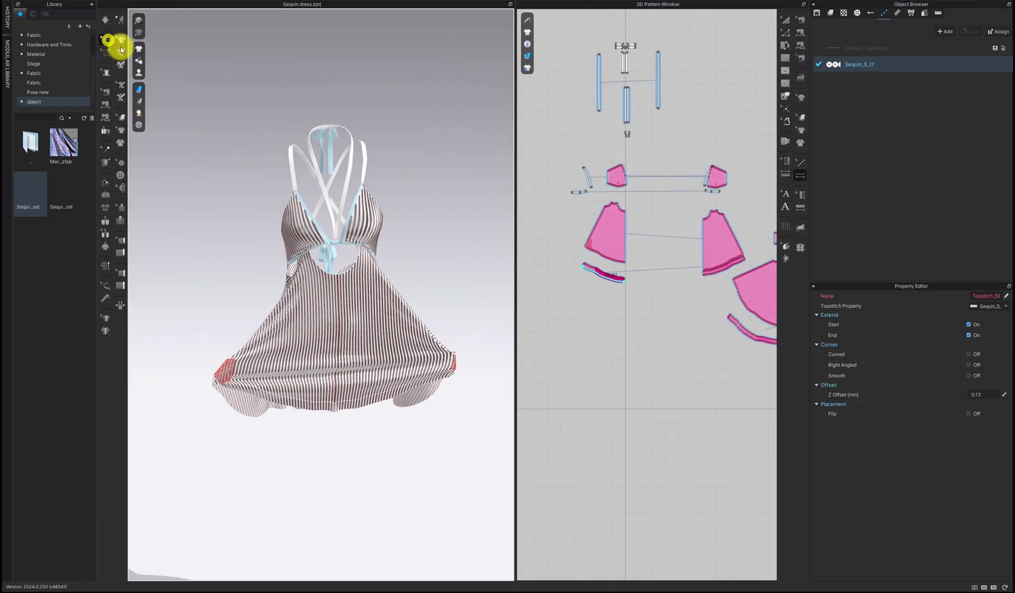
{"action": "left_click", "coordinate": [784, 20]}
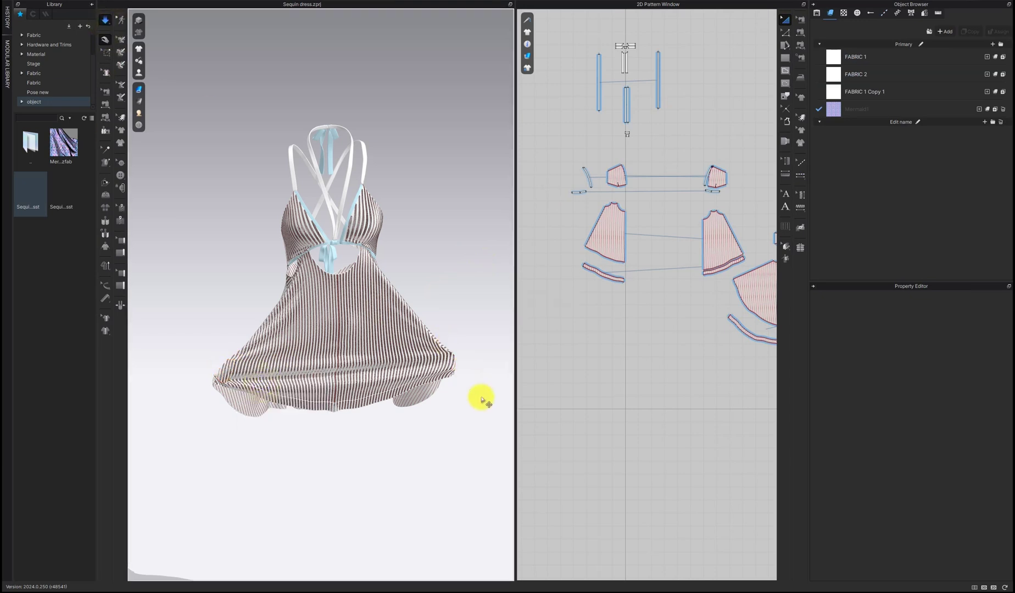
{"action": "key", "text": "space"}
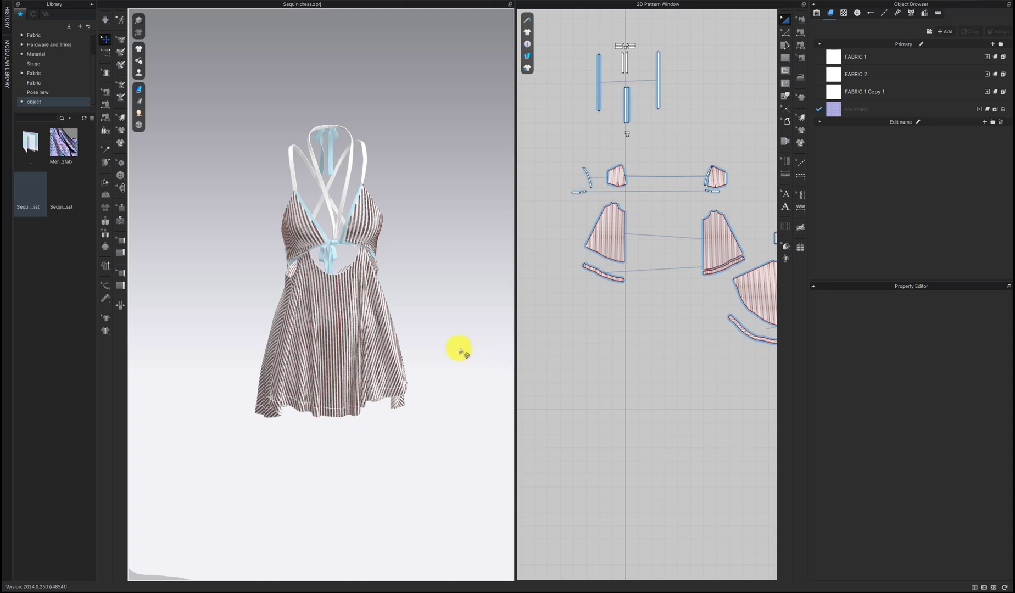
- Examine the drape and sequin rows of the simulated dress from several angles
{"action": "middle_click_drag", "start_coordinate": [422, 314], "coordinate": [407, 340]}
{"action": "scroll", "coordinate": [408, 340], "scroll_direction": "down", "scroll_amount": 3}
{"action": "right_click_drag", "start_coordinate": [408, 329], "coordinate": [422, 324]}
{"action": "scroll", "coordinate": [376, 299], "scroll_direction": "down", "scroll_amount": 5}
{"action": "middle_click_drag", "start_coordinate": [421, 324], "coordinate": [330, 306]}
{"action": "right_click_drag", "start_coordinate": [326, 303], "coordinate": [428, 295]}
{"action": "right_click_drag", "start_coordinate": [356, 329], "coordinate": [399, 378]}
{"action": "scroll", "coordinate": [398, 367], "scroll_direction": "down", "scroll_amount": 10}
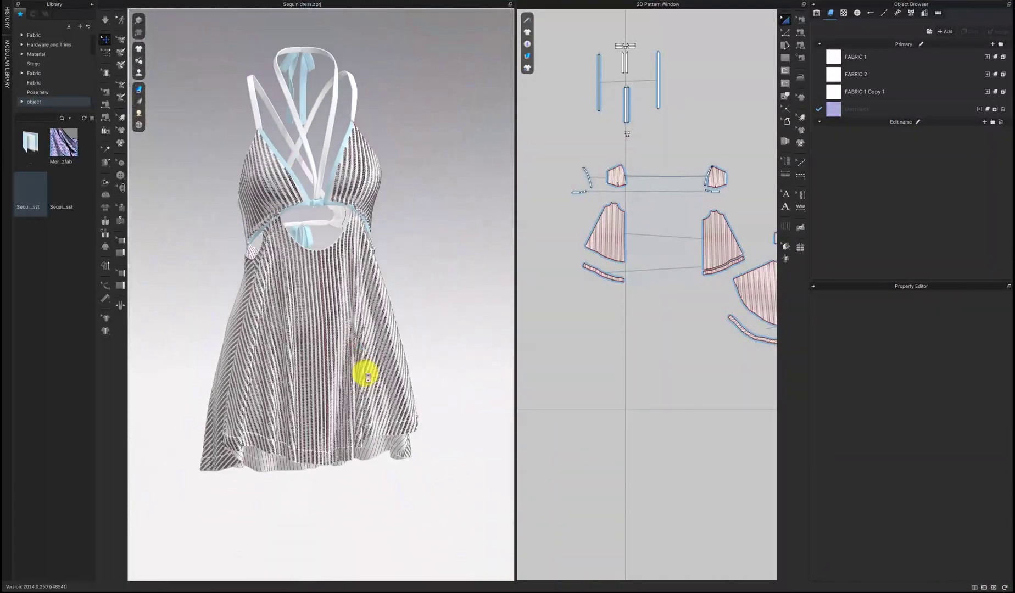
- Change the color of the Sequin_5_17 topstitch and start a render of the dress
{"action": "right_click_drag", "start_coordinate": [368, 377], "coordinate": [332, 387]}
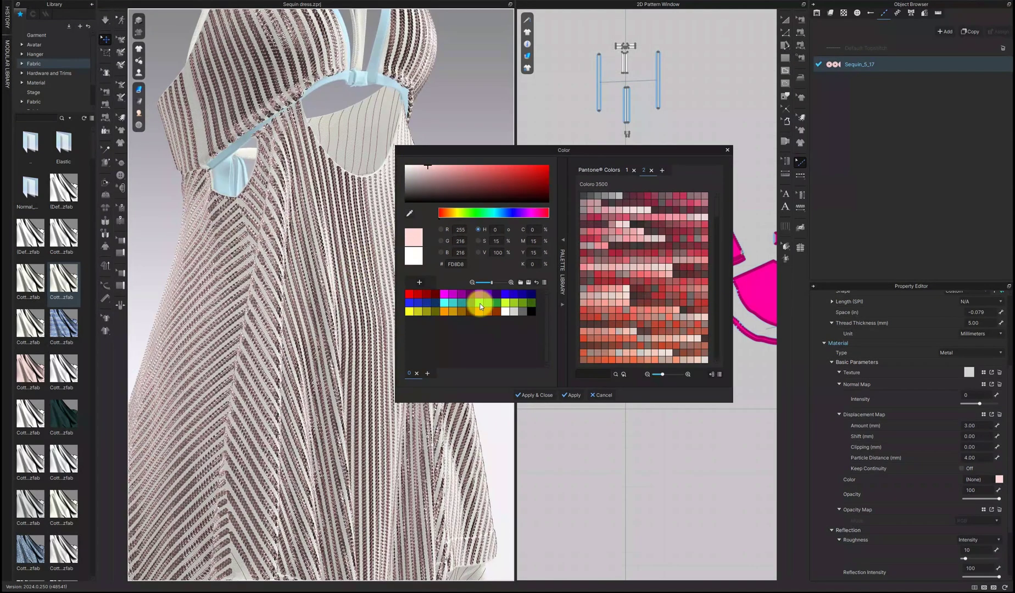
{"action": "left_click", "coordinate": [455, 170]}
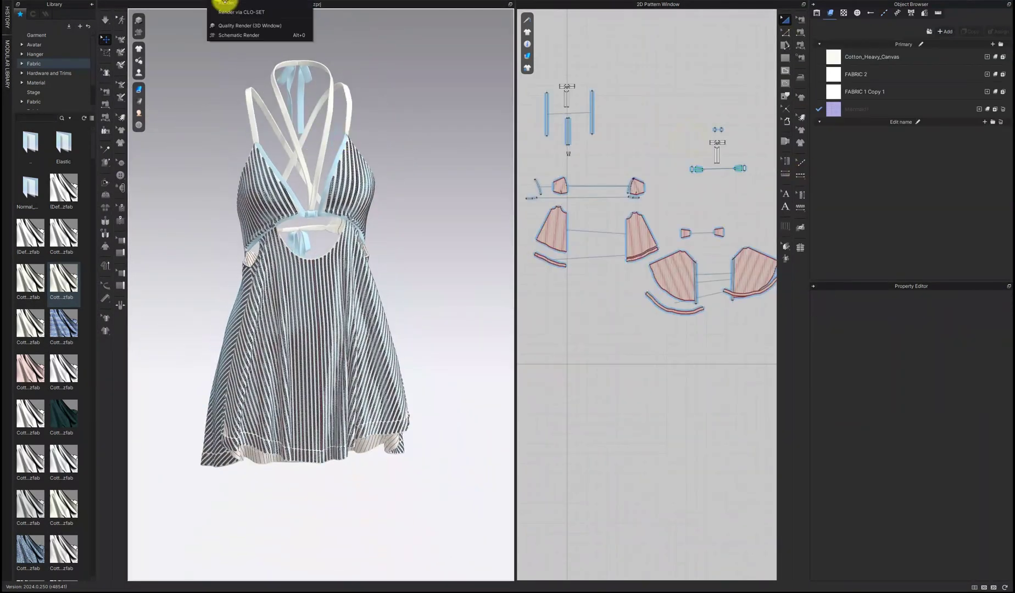
{"action": "left_click", "coordinate": [225, 2]}
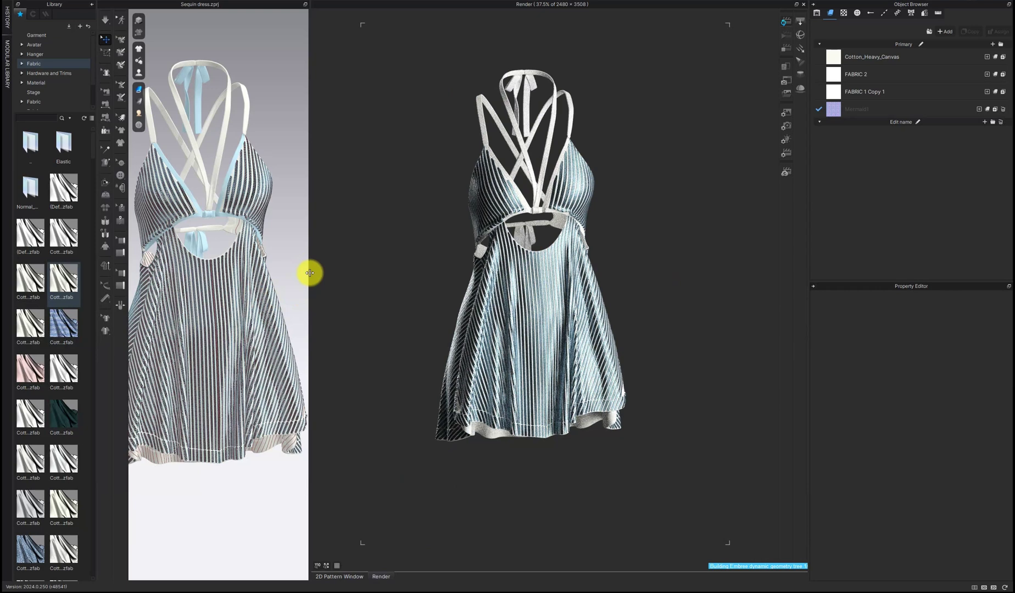
- Close the render and add the V2_Cut_Sew_Knit_Mesh_Tulle_1 fabric to the dress from the library
{"action": "left_click", "coordinate": [804, 6]}
{"action": "scroll", "coordinate": [77, 351], "scroll_direction": "down", "scroll_amount": 5}
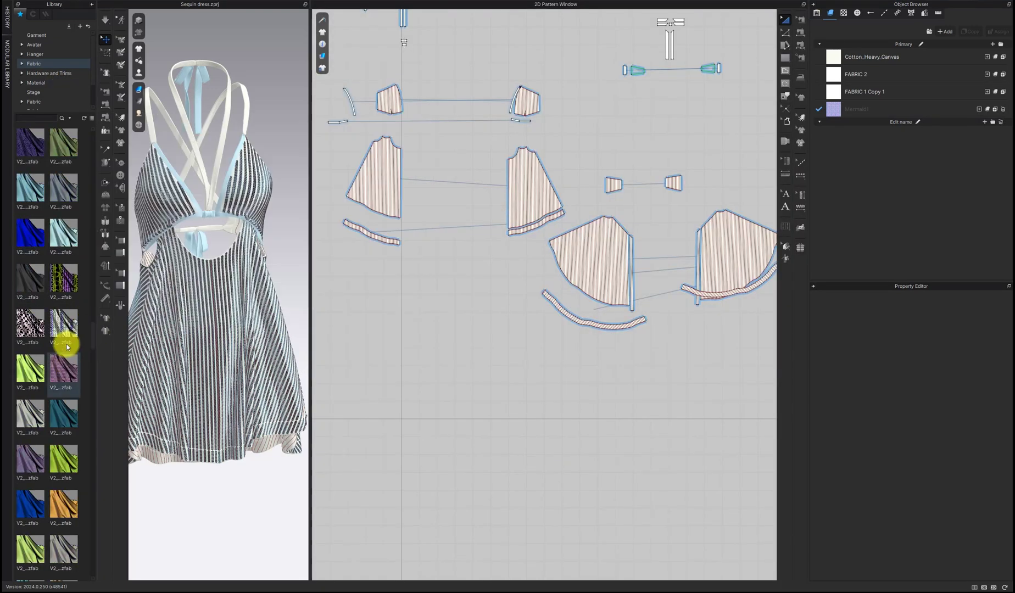
{"action": "double_click", "coordinate": [61, 364]}
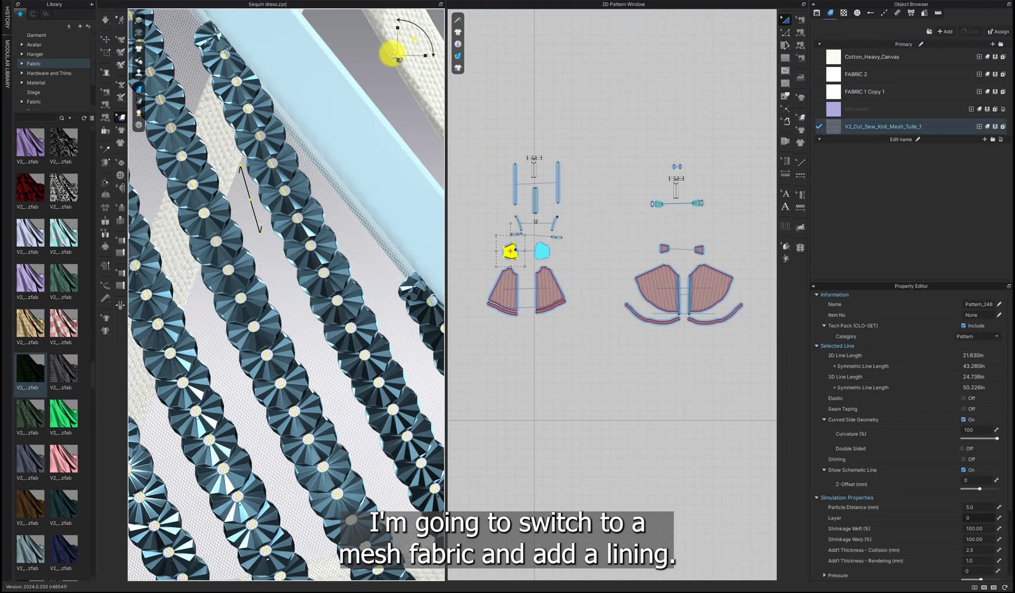
- Render the mesh dress and examine it from the side and the front
{"action": "left_click", "coordinate": [784, 22]}
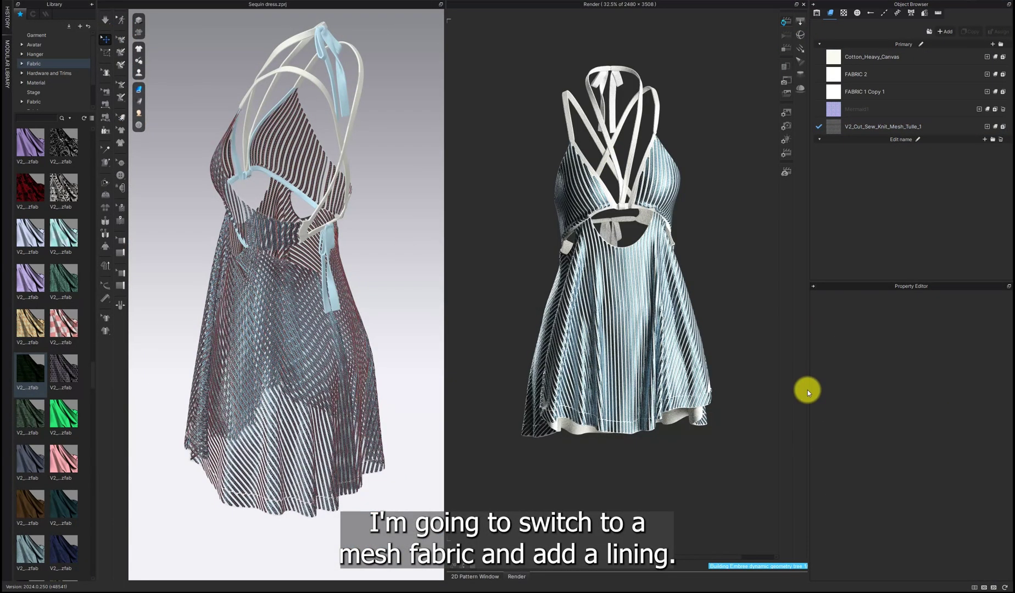
{"action": "right_click_drag", "start_coordinate": [353, 262], "coordinate": [399, 260]}
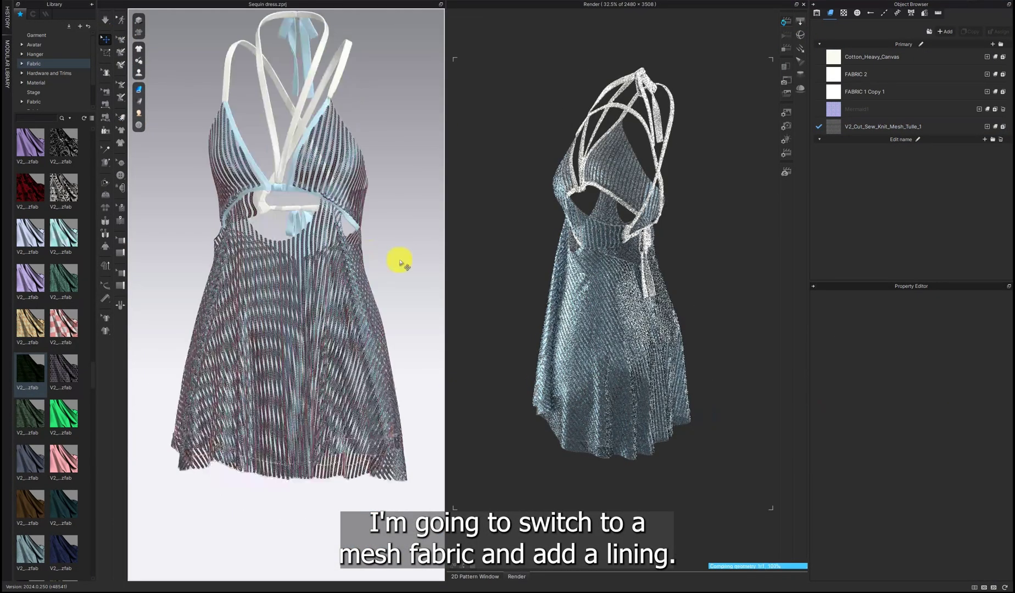
{"action": "left_click", "coordinate": [882, 127]}
{"action": "right_click_drag", "start_coordinate": [393, 379], "coordinate": [433, 380]}
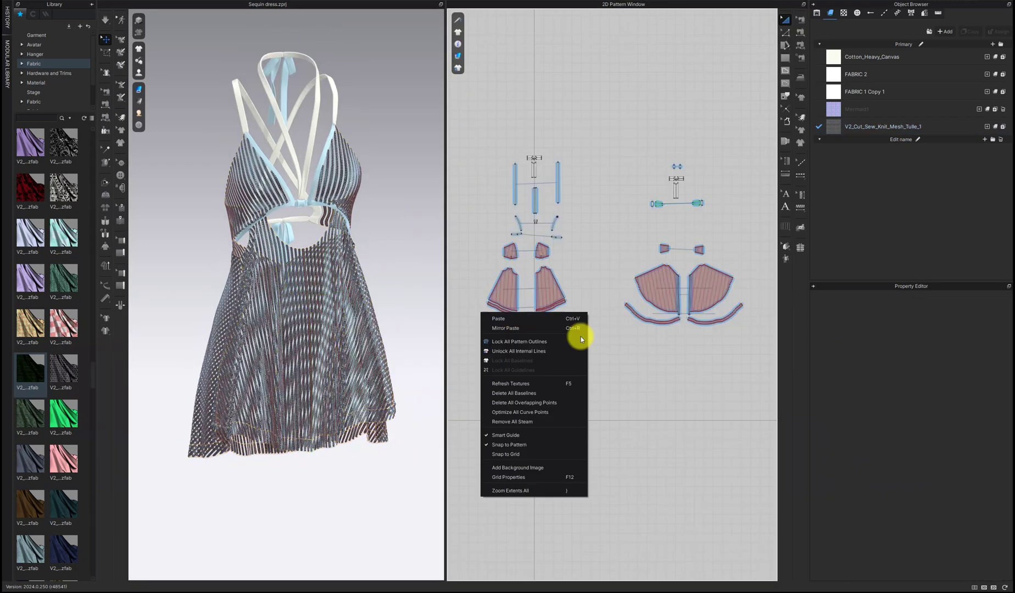
- Copy the front skirt panel in the pattern layout and paste the copy as a lining piece
{"action": "left_click", "coordinate": [581, 336]}
{"action": "scroll", "coordinate": [546, 274], "scroll_direction": "up", "scroll_amount": 6}
{"action": "left_click", "coordinate": [546, 274]}
{"action": "left_click", "coordinate": [549, 358]}
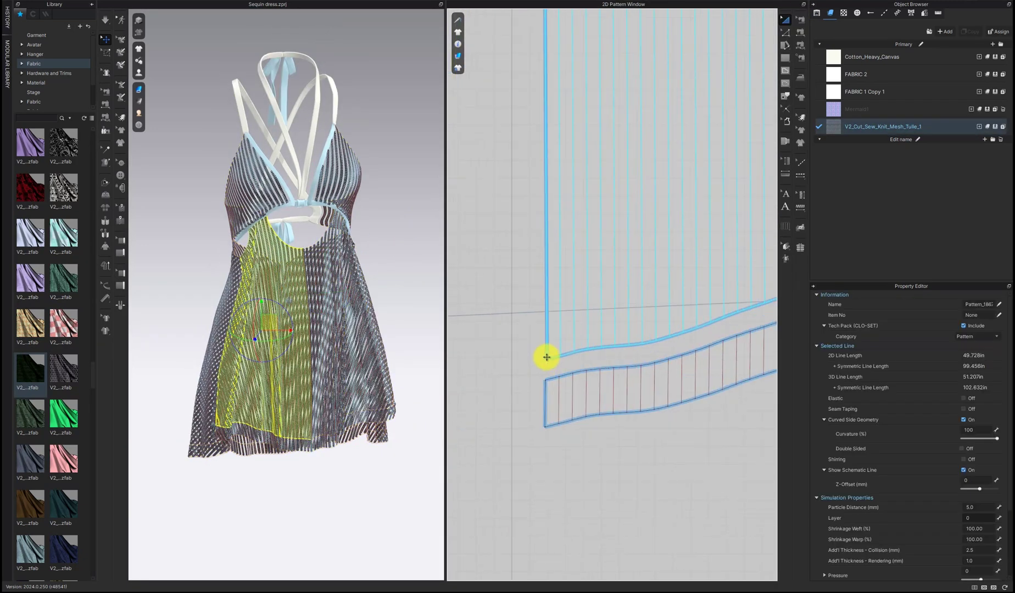
{"action": "scroll", "coordinate": [549, 358], "scroll_direction": "down", "scroll_amount": 6}
{"action": "left_click", "coordinate": [564, 320], "text": "shift"}
{"action": "key", "text": "ctrl+c"}
{"action": "key", "text": "ctrl+v"}
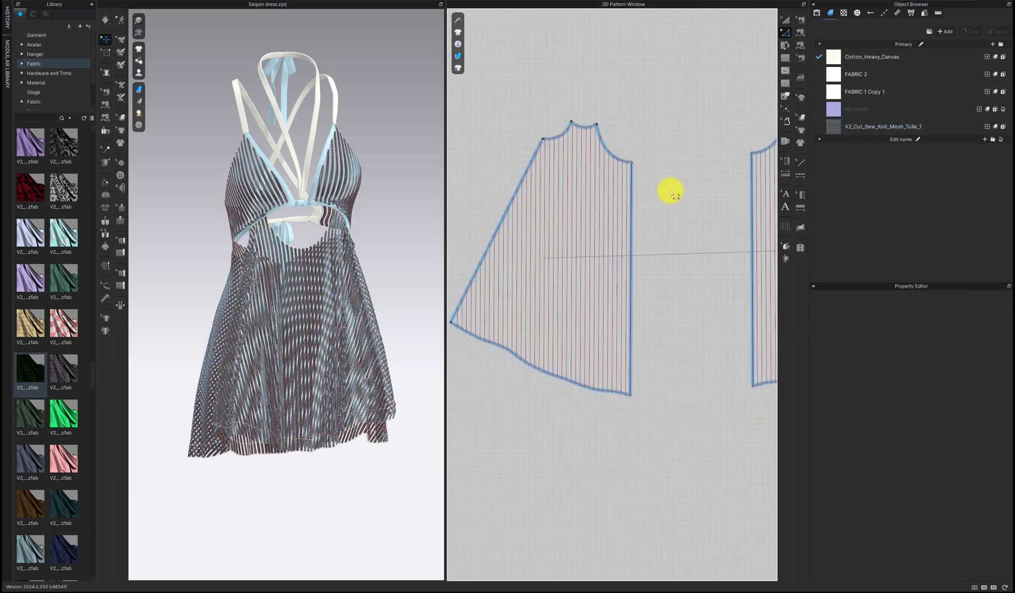
- Delete all internal sequin lines from the copied skirt panel, leaving only its outline
{"action": "left_click_drag", "start_coordinate": [497, 122], "coordinate": [650, 379]}
{"action": "key", "text": "Delete"}
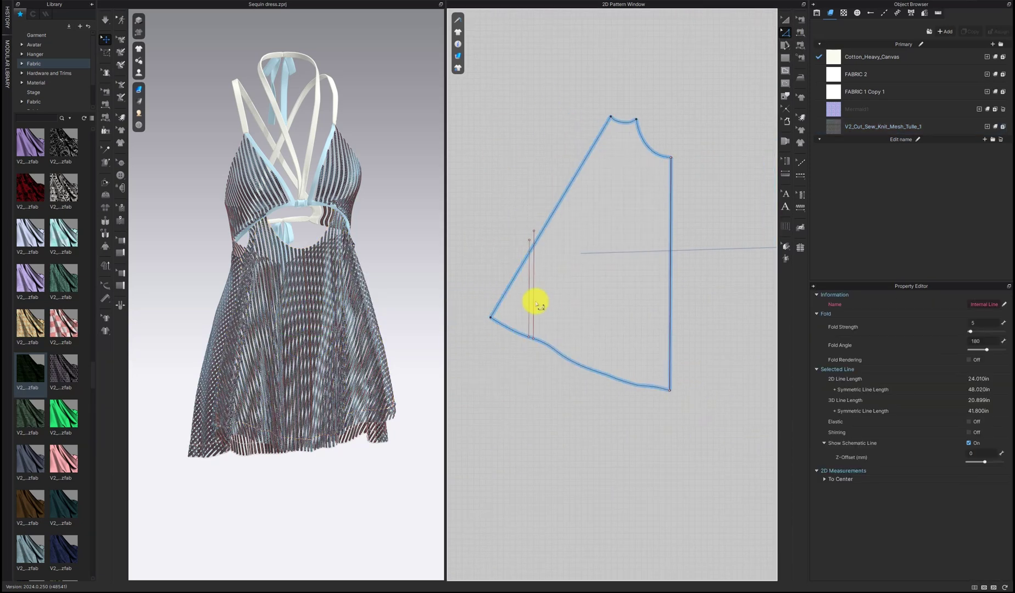
{"action": "left_click_drag", "start_coordinate": [524, 270], "coordinate": [549, 270]}
{"action": "scroll", "coordinate": [544, 274], "scroll_direction": "up", "scroll_amount": 3}
- Show the avatar's arrangement points, position the copied skirt lining panels around the body, and view them from behind
{"action": "key", "text": "shift+a"}
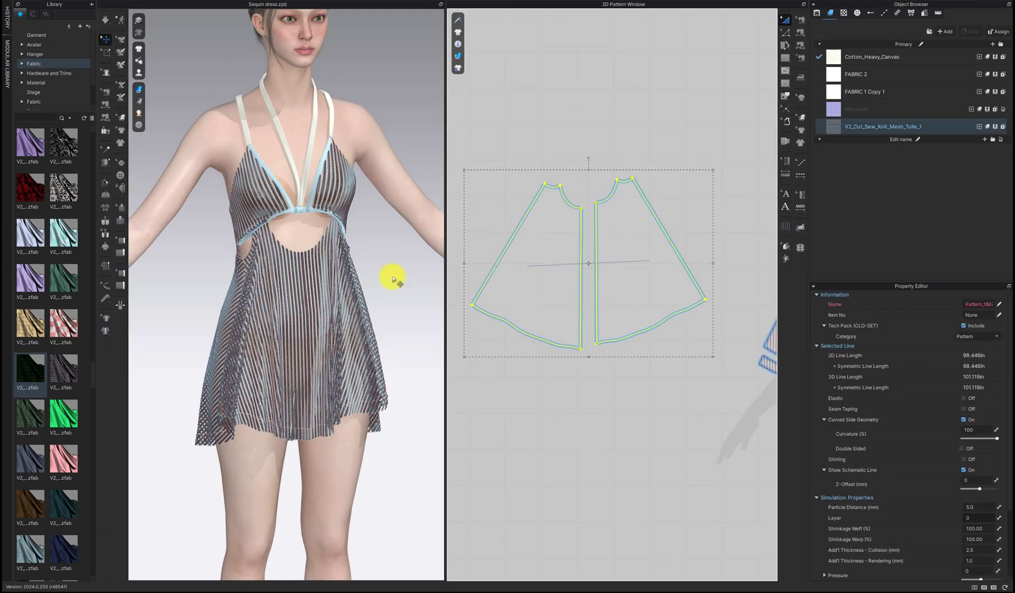
{"action": "scroll", "coordinate": [351, 277], "scroll_direction": "down", "scroll_amount": 2}
{"action": "key", "text": "shift+f"}
{"action": "left_click", "coordinate": [363, 304]}
{"action": "left_click", "coordinate": [363, 302]}
{"action": "left_click", "coordinate": [141, 73]}
{"action": "scroll", "coordinate": [285, 308], "scroll_direction": "down", "scroll_amount": 2}
{"action": "right_click_drag", "start_coordinate": [231, 341], "coordinate": [351, 341]}
{"action": "left_click", "coordinate": [344, 341]}
{"action": "left_click", "coordinate": [280, 300]}
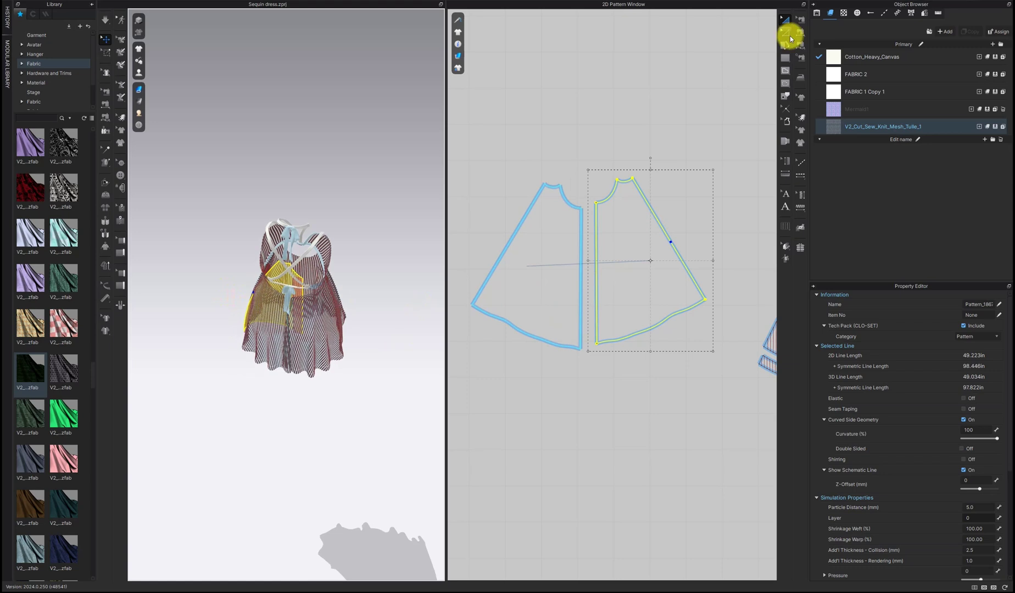
- Shorten the skirt lining panels with a raised hem line and assign them FABRIC 1 Copy 1
{"action": "left_click", "coordinate": [786, 34]}
{"action": "left_click_drag", "start_coordinate": [581, 348], "coordinate": [581, 305]}
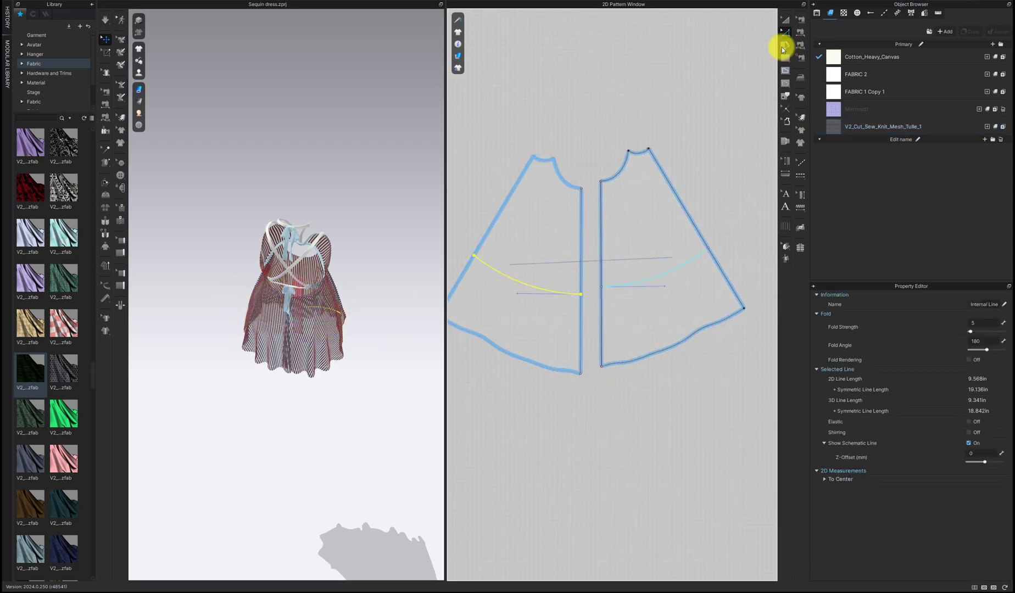
{"action": "scroll", "coordinate": [372, 357], "scroll_direction": "up", "scroll_amount": 10}
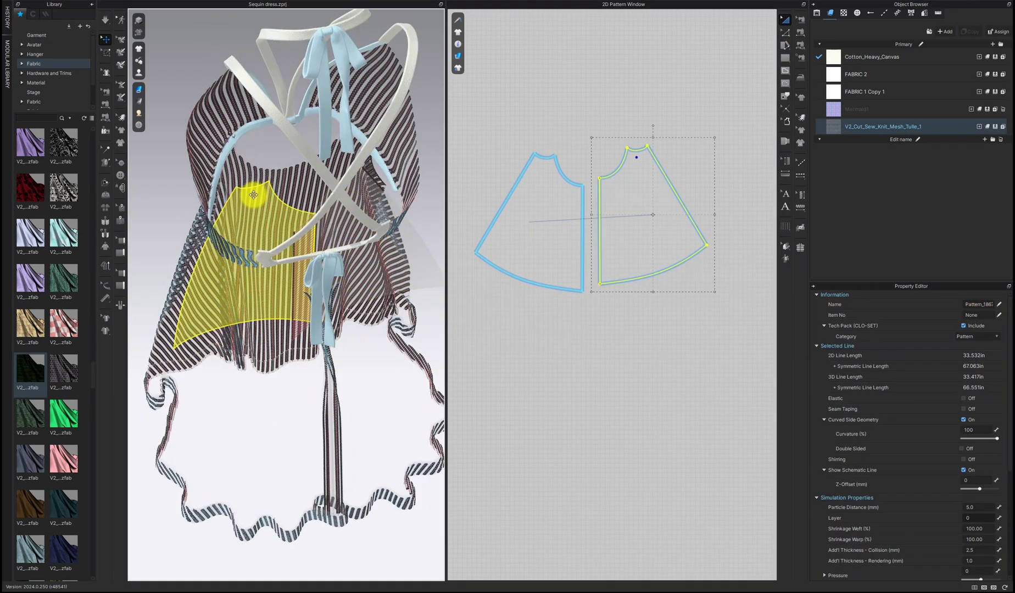
{"action": "left_click", "coordinate": [860, 97]}
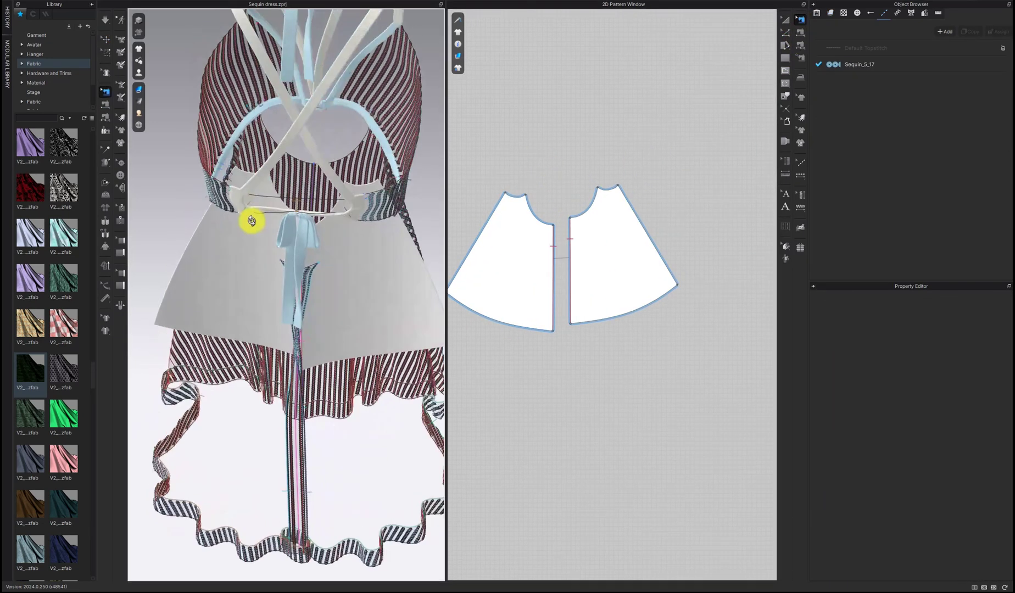
- Sew the lining panels' upper and neckline edges to the matching edges of the skirt panels
{"action": "left_click", "coordinate": [800, 45]}
{"action": "left_click", "coordinate": [829, 47]}
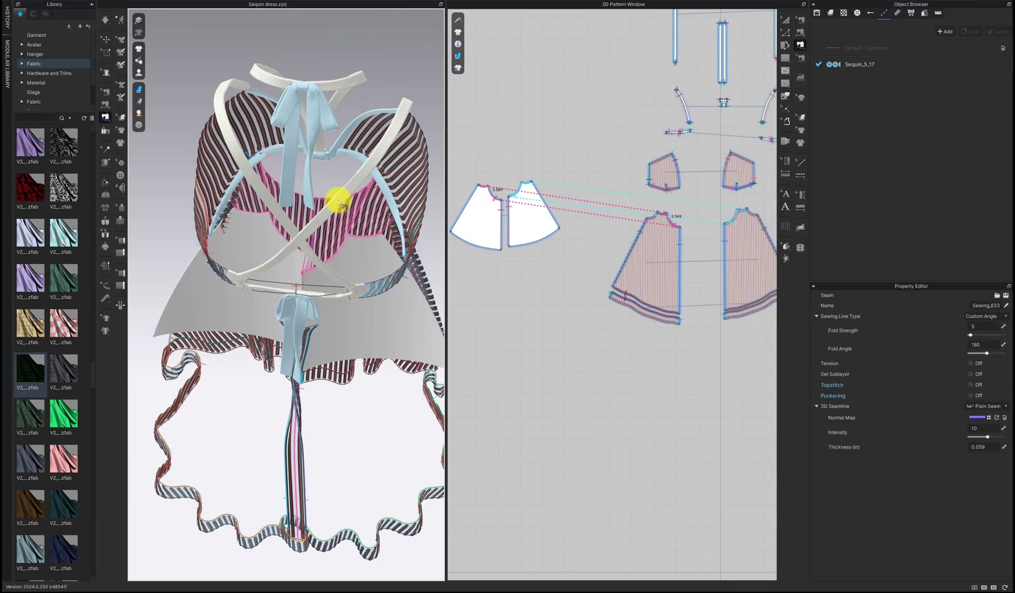
{"action": "scroll", "coordinate": [615, 287], "scroll_direction": "up", "scroll_amount": 2}
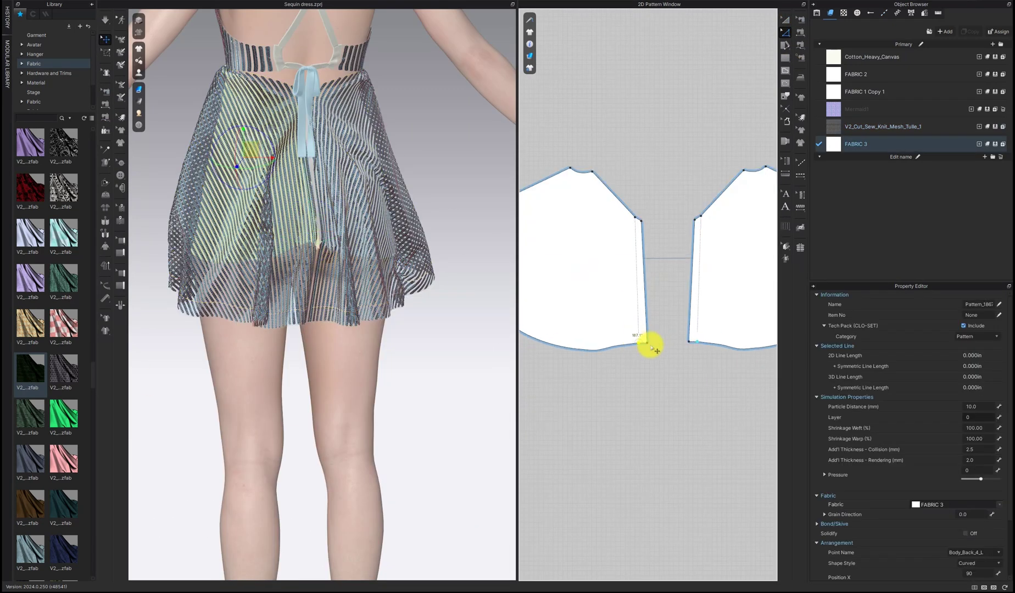
- Reshape the outlines of the skirt lining panels along their center, hem and side edges
{"action": "left_click", "coordinate": [700, 353]}
{"action": "middle_click_drag", "start_coordinate": [700, 353], "coordinate": [703, 266]}
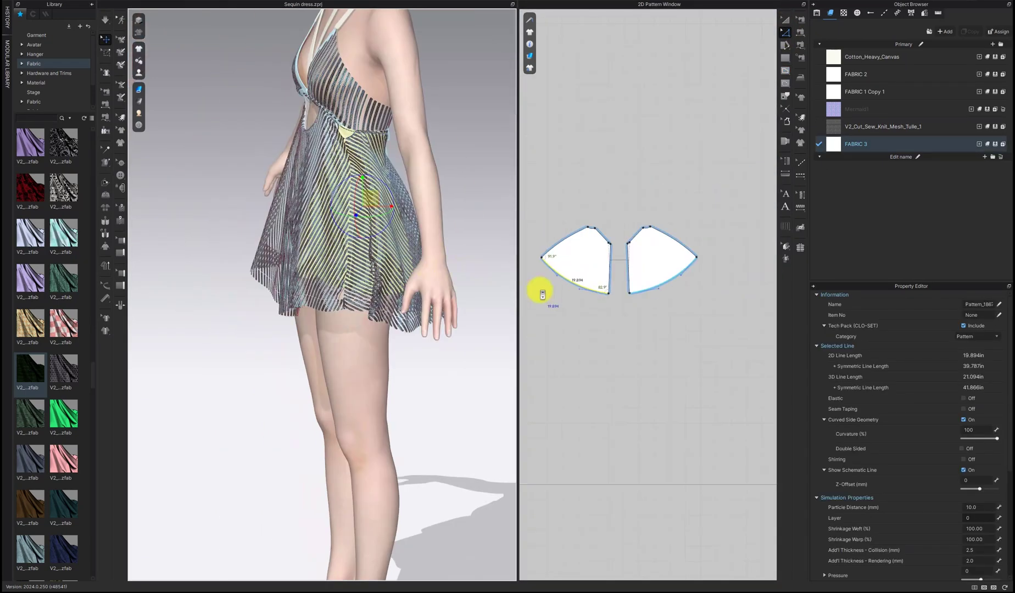
{"action": "scroll", "coordinate": [550, 275], "scroll_direction": "up", "scroll_amount": 2}
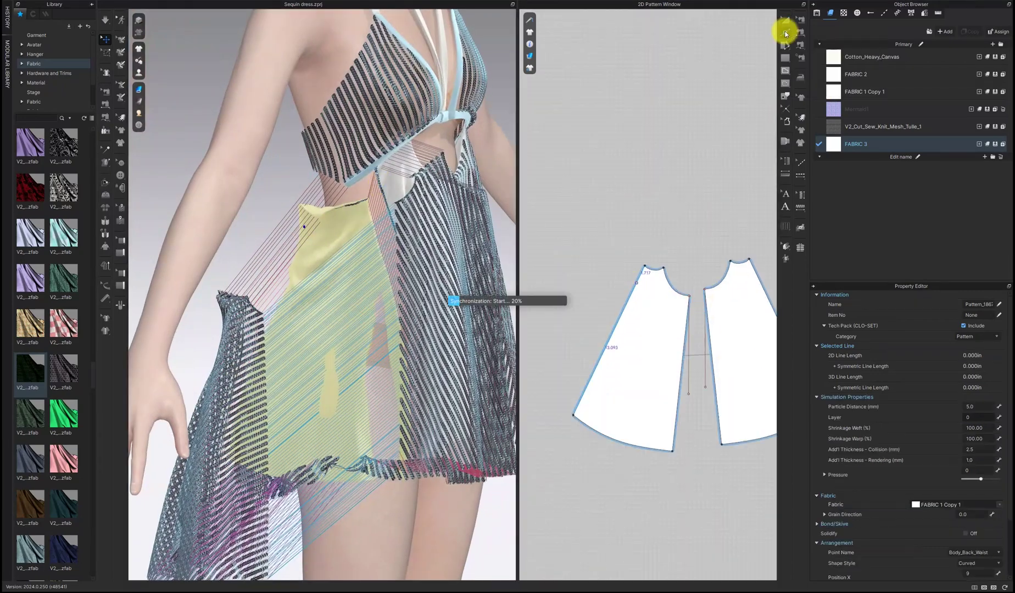
{"action": "left_click", "coordinate": [785, 33]}
{"action": "left_click", "coordinate": [632, 279]}
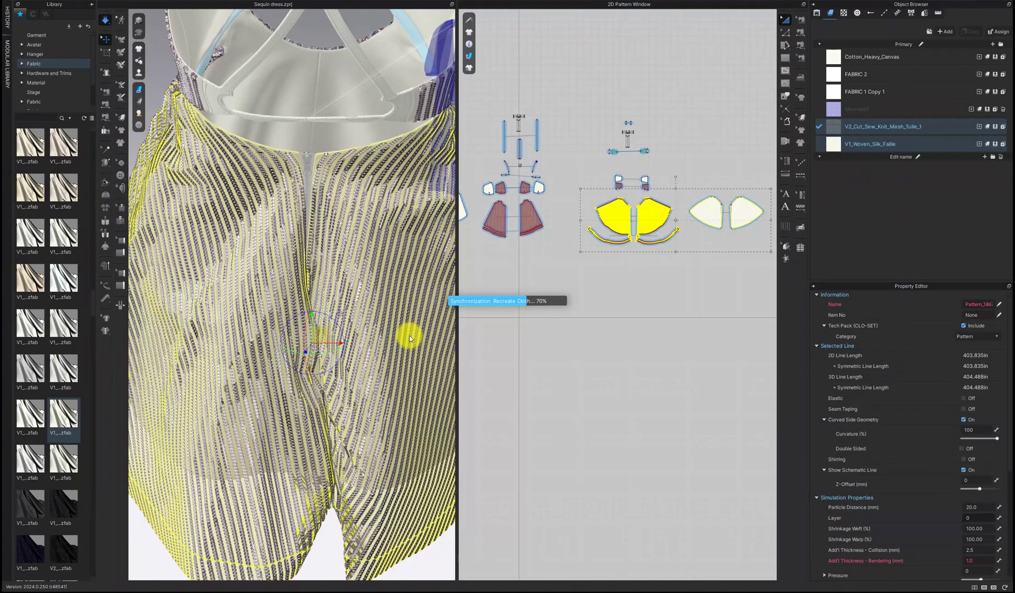
- Simulate the back skirt over its lining and pull the fabric into place around the center-back opening
{"action": "left_click_drag", "start_coordinate": [394, 317], "coordinate": [395, 363]}
{"action": "key", "text": "space"}
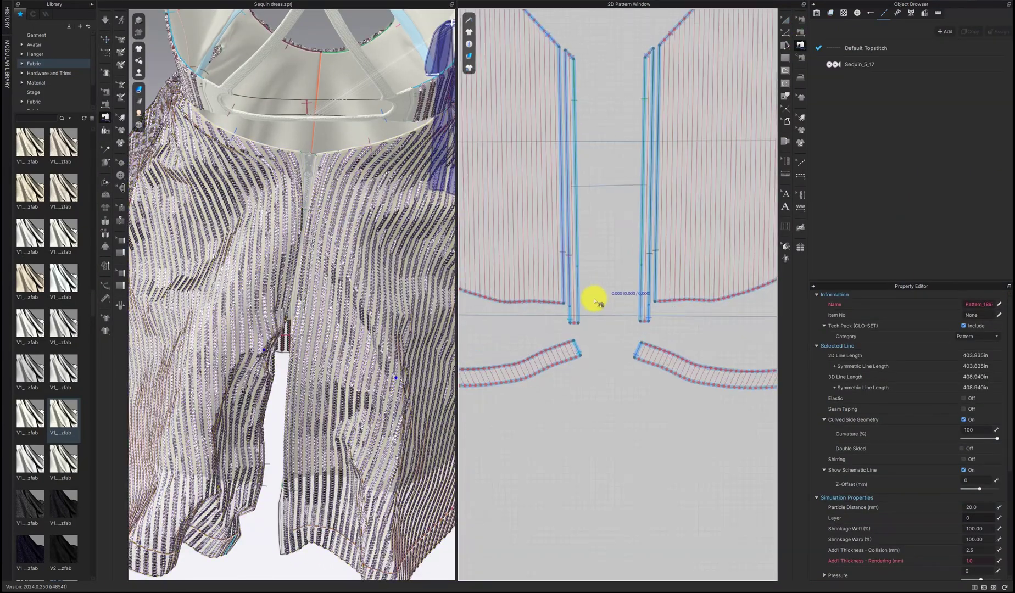
{"action": "scroll", "coordinate": [593, 294], "scroll_direction": "up", "scroll_amount": 3}
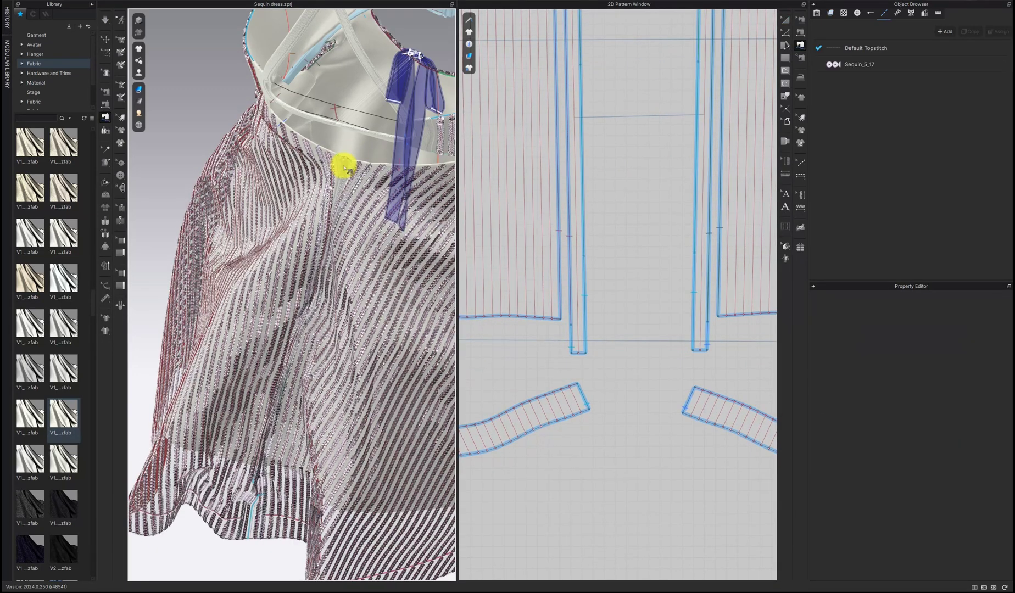
- Select the center-back zipper and recolor its tape pale pink to match the sequins
{"action": "left_click", "coordinate": [354, 172]}
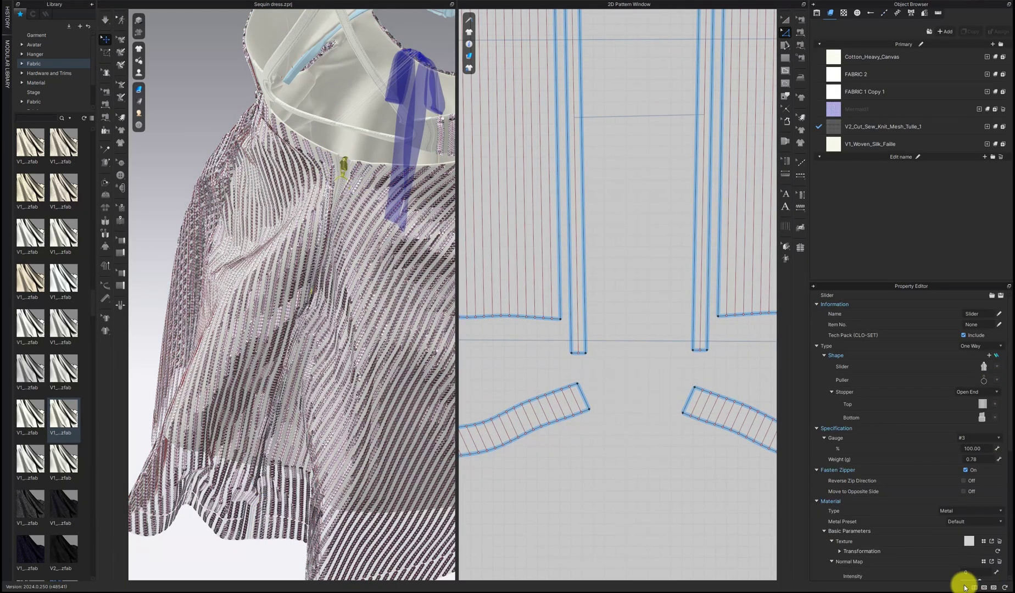
{"action": "scroll", "coordinate": [356, 170], "scroll_direction": "down", "scroll_amount": 5}
{"action": "middle_click_drag", "start_coordinate": [356, 170], "coordinate": [305, 281]}
{"action": "left_click", "coordinate": [266, 279]}
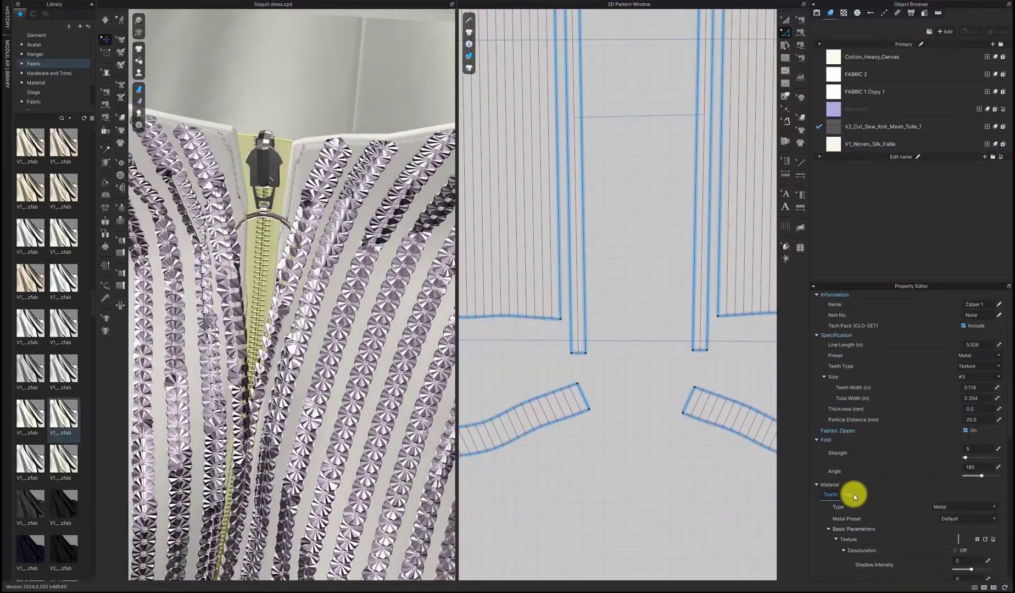
{"action": "left_click", "coordinate": [992, 540]}
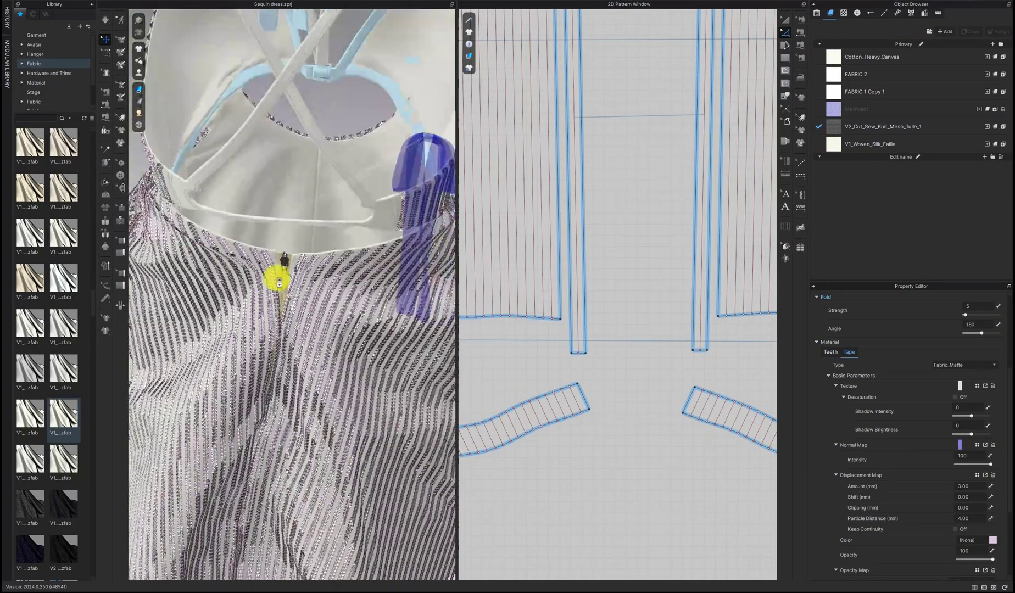
- Simulate the dress and set the particle distance of the back skirt and hem band patterns to 5 mm
{"action": "left_click", "coordinate": [106, 20]}
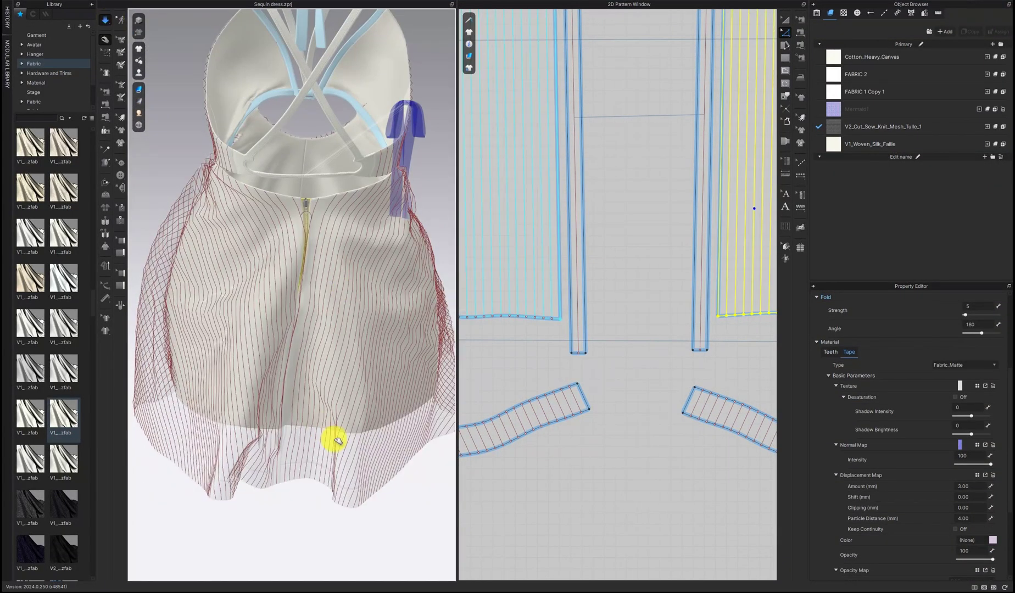
{"action": "left_click", "coordinate": [511, 253]}
{"action": "left_click", "coordinate": [785, 19]}
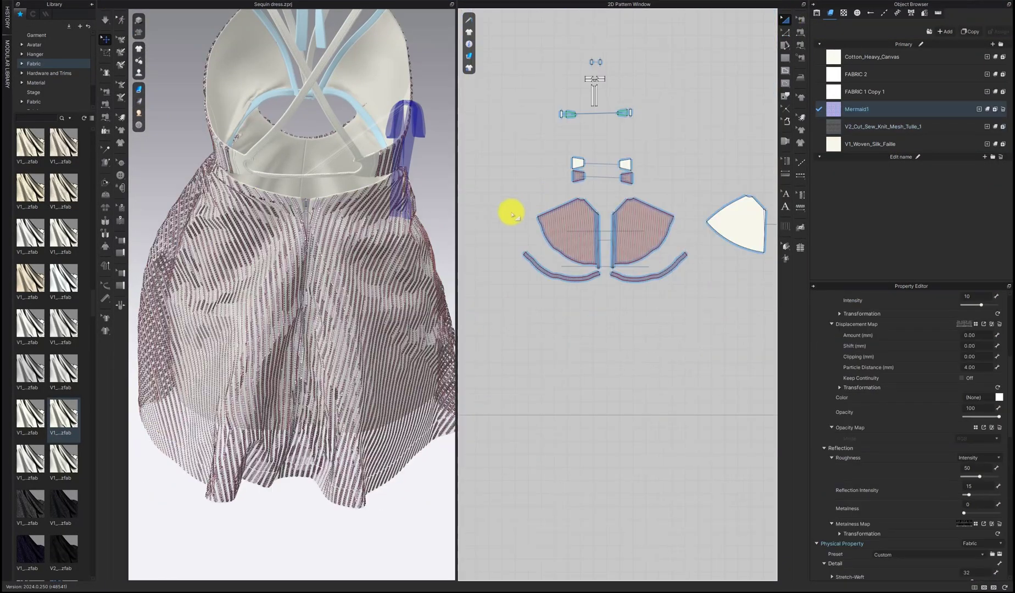
{"action": "left_click_drag", "start_coordinate": [510, 211], "coordinate": [696, 290]}
{"action": "left_click", "coordinate": [978, 507]}
{"action": "type", "text": "5"}
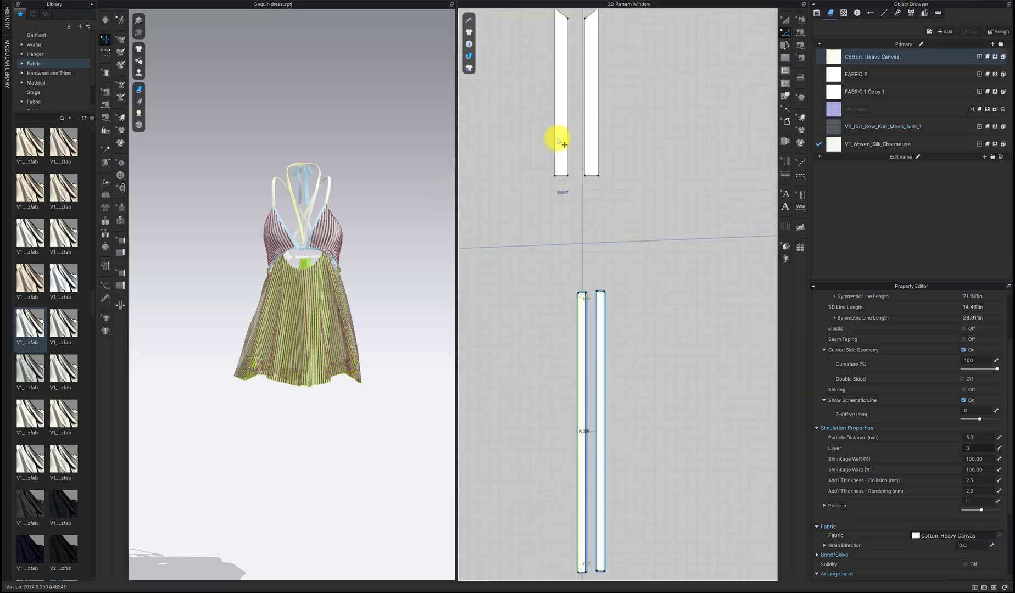
- Pin the side hem corner of the front skirt in the 3D garment
{"action": "right_click_drag", "start_coordinate": [285, 219], "coordinate": [250, 139]}
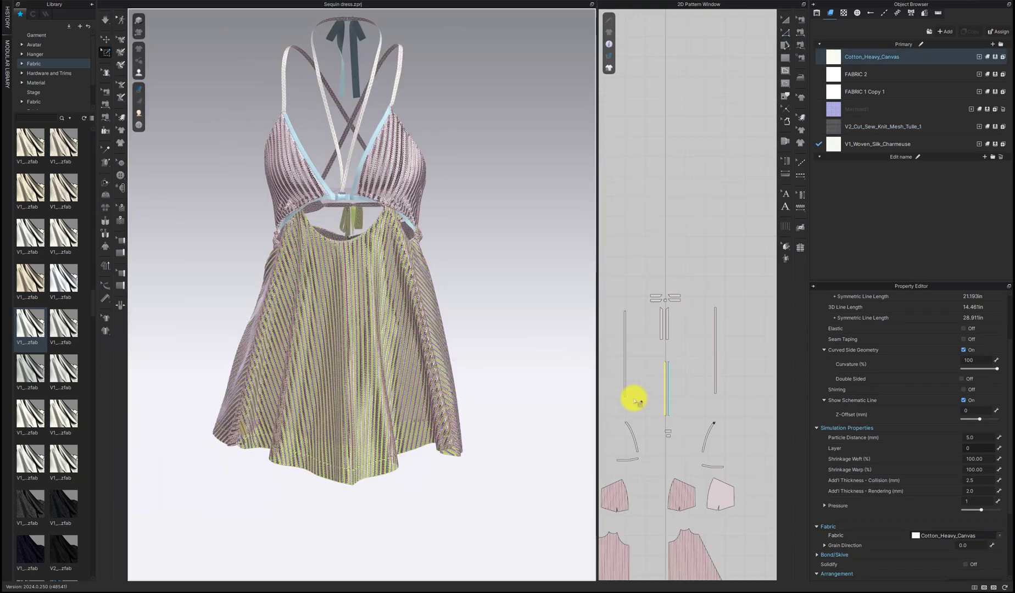
{"action": "left_click_drag", "start_coordinate": [242, 430], "coordinate": [166, 378]}
{"action": "left_click", "coordinate": [258, 394]}
{"action": "scroll", "coordinate": [258, 383], "scroll_direction": "down", "scroll_amount": 1}
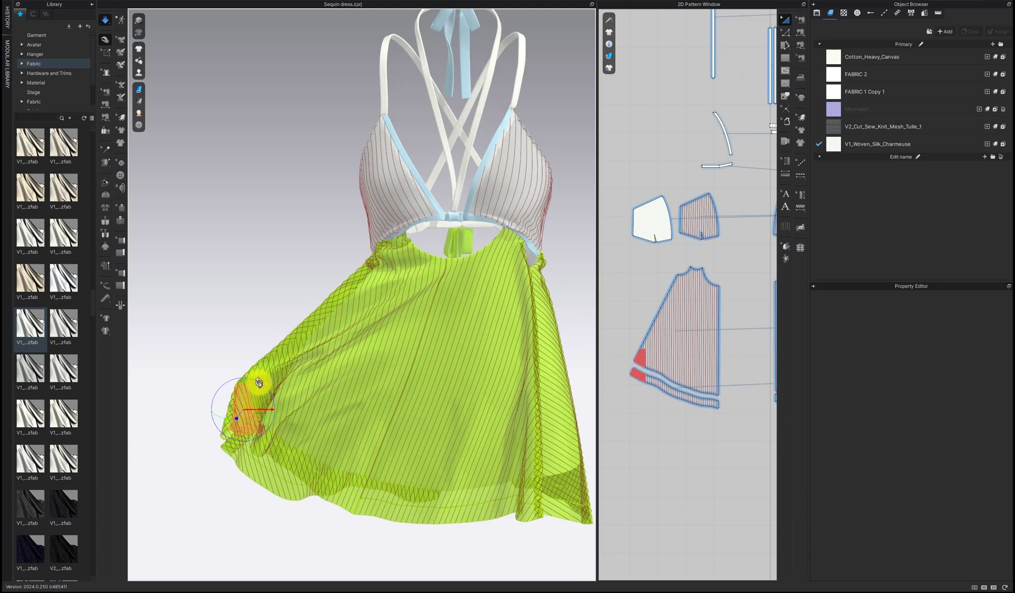
- Lift the pinned hem corner up and outward during simulation so the skirt flares to one side
{"action": "left_click_drag", "start_coordinate": [255, 409], "coordinate": [270, 376]}
{"action": "right_click_drag", "start_coordinate": [444, 449], "coordinate": [362, 369]}
{"action": "key", "text": "2"}
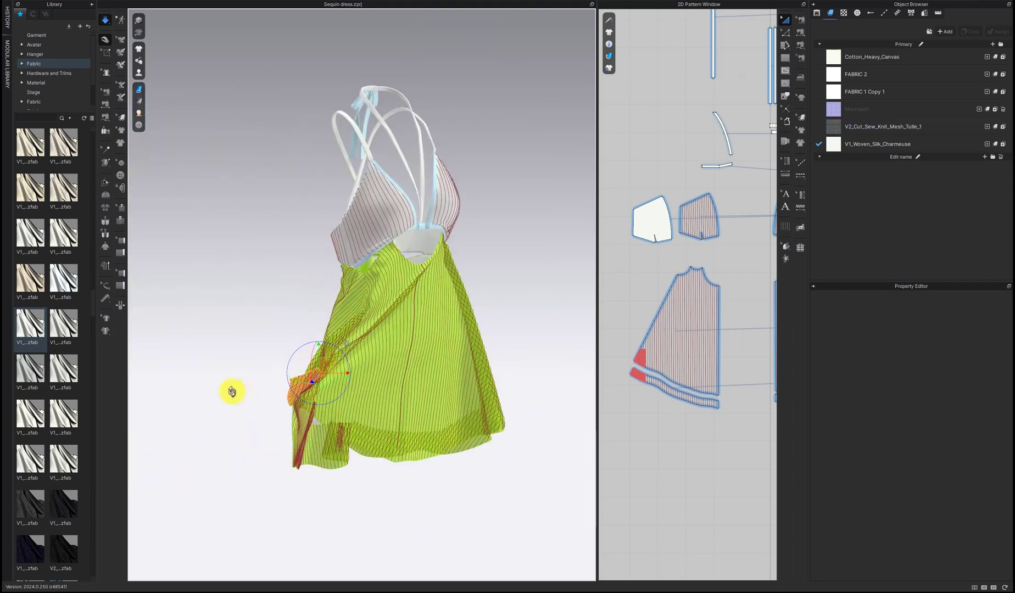
{"action": "mouse_move", "coordinate": [220, 388]}
{"action": "right_mouse_down"}
{"action": "mouse_move", "coordinate": [301, 417]}
{"action": "mouse_move", "coordinate": [224, 389]}
{"action": "right_mouse_up"}
{"action": "left_click", "coordinate": [230, 398]}
{"action": "left_click", "coordinate": [215, 414]}
{"action": "left_click", "coordinate": [207, 418]}
{"action": "left_click", "coordinate": [456, 380]}
{"action": "mouse_move", "coordinate": [205, 417]}
{"action": "right_mouse_down"}
{"action": "mouse_move", "coordinate": [455, 381]}
{"action": "mouse_move", "coordinate": [213, 414]}
{"action": "mouse_move", "coordinate": [218, 403]}
{"action": "right_mouse_up"}
{"action": "left_click", "coordinate": [213, 415]}
{"action": "left_click", "coordinate": [217, 403]}
- Render the flared dress from an adjusted front view and open the render's image size settings
{"action": "left_click", "coordinate": [784, 23]}
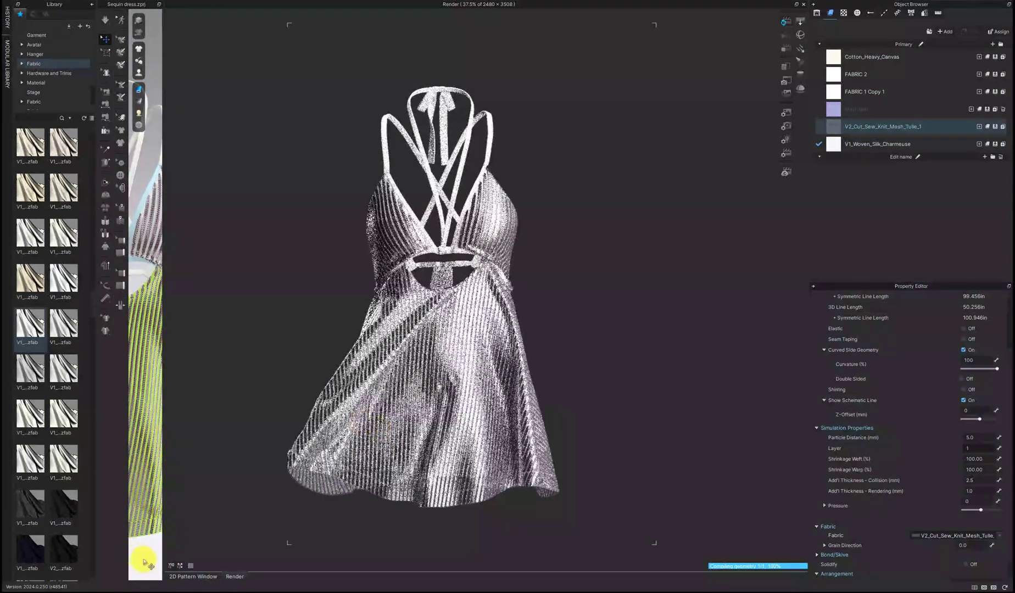
{"action": "right_click_drag", "start_coordinate": [144, 558], "coordinate": [149, 551]}
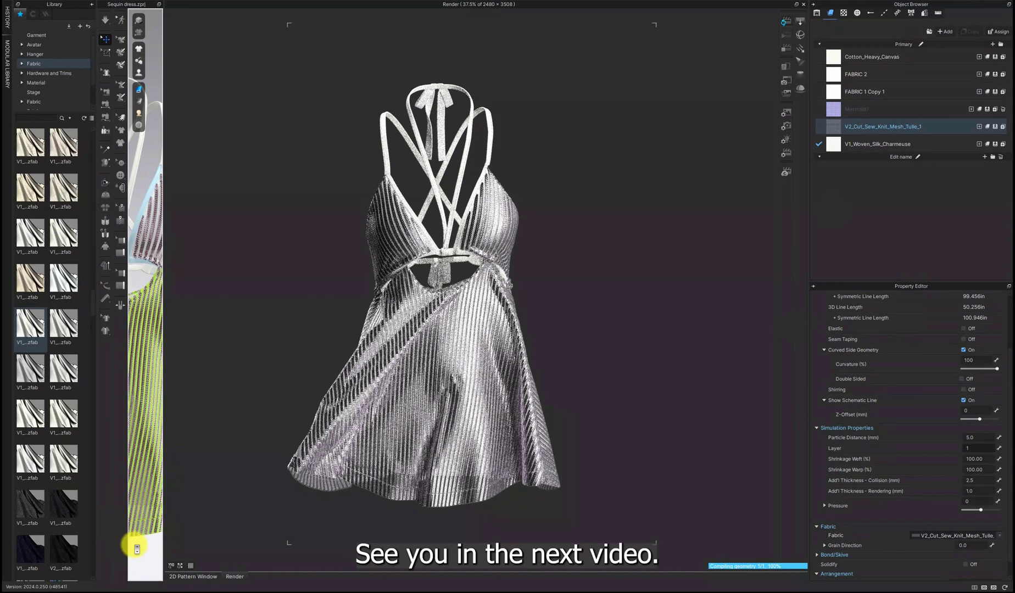
{"action": "right_click_drag", "start_coordinate": [135, 545], "coordinate": [181, 550]}
{"action": "left_click", "coordinate": [786, 113]}
{"action": "left_click", "coordinate": [985, 339]}
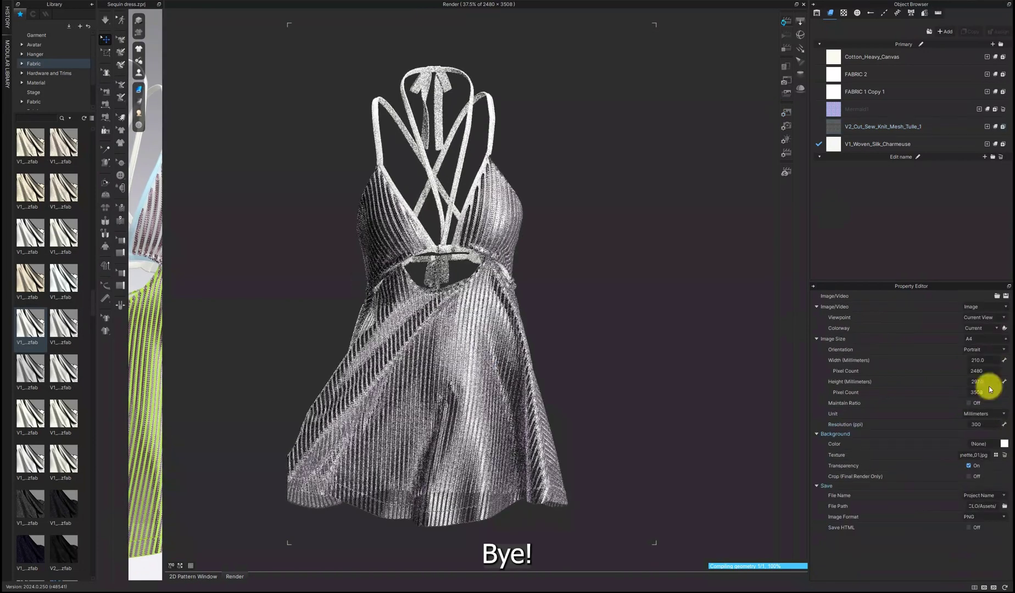
- Set the render image size to B4 in portrait orientation and render the dress from the front, side and back
{"action": "left_click", "coordinate": [989, 388]}
{"action": "right_click_drag", "start_coordinate": [160, 268], "coordinate": [150, 267]}
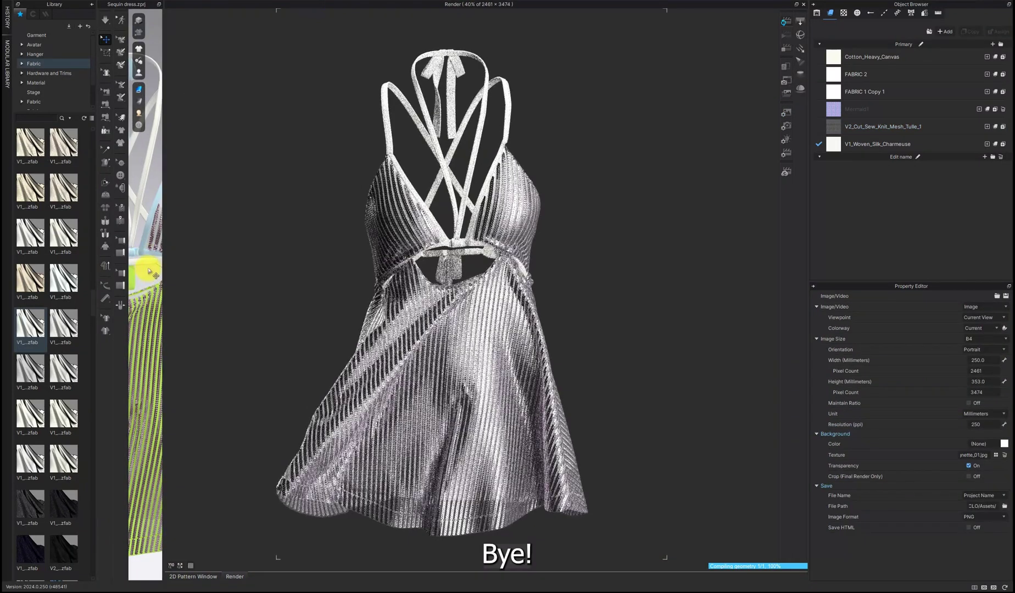
{"action": "right_click_drag", "start_coordinate": [145, 269], "coordinate": [117, 275]}
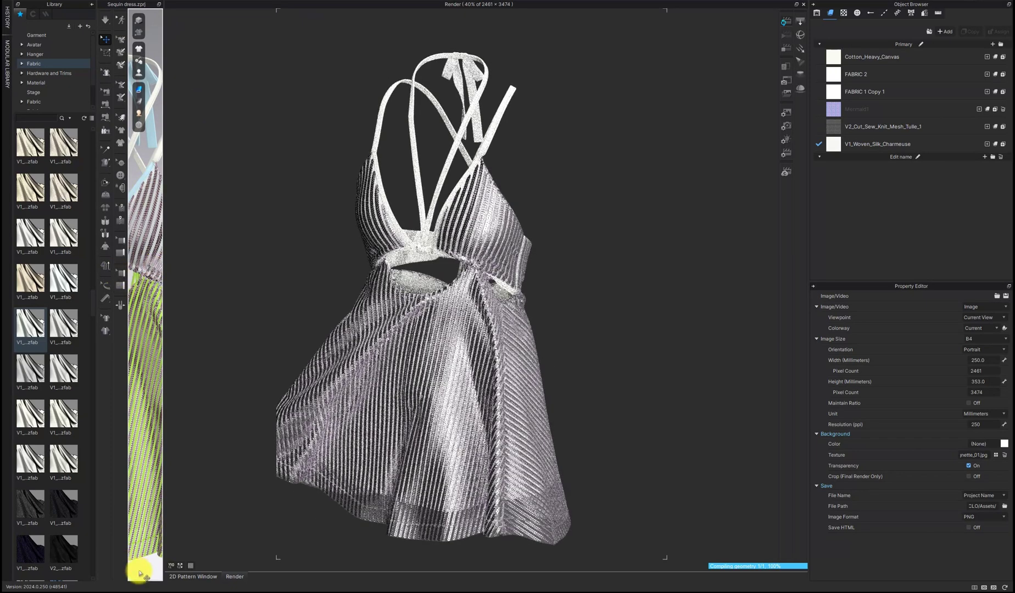
{"action": "right_click_drag", "start_coordinate": [142, 570], "coordinate": [31, 551]}
- Add a directional light and a spot light to the render scene, and render the dress from the back and front
{"action": "left_click", "coordinate": [800, 49]}
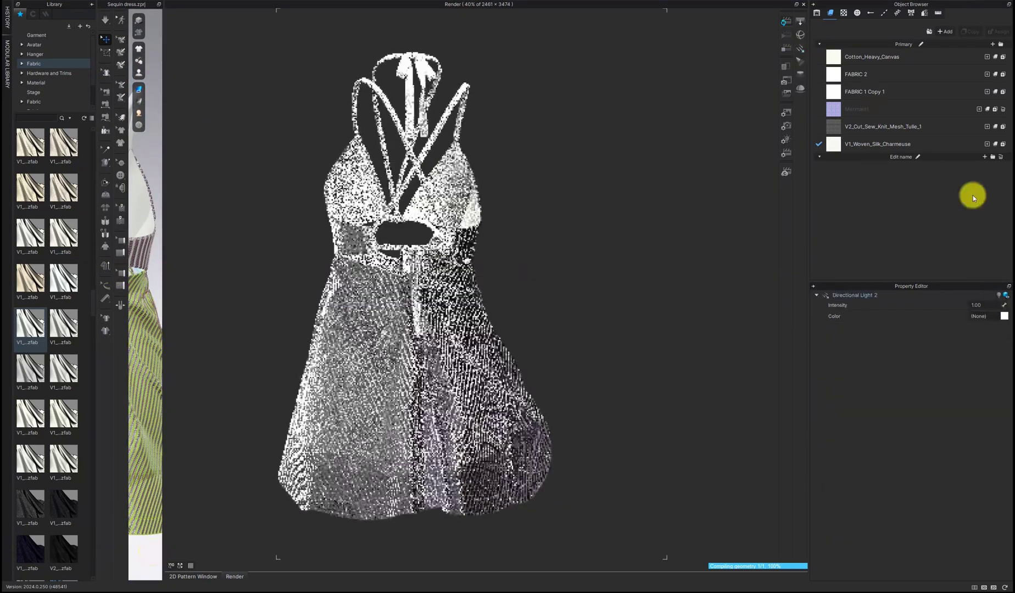
{"action": "left_click", "coordinate": [800, 22]}
{"action": "left_click", "coordinate": [787, 139]}
{"action": "left_click", "coordinate": [800, 62]}
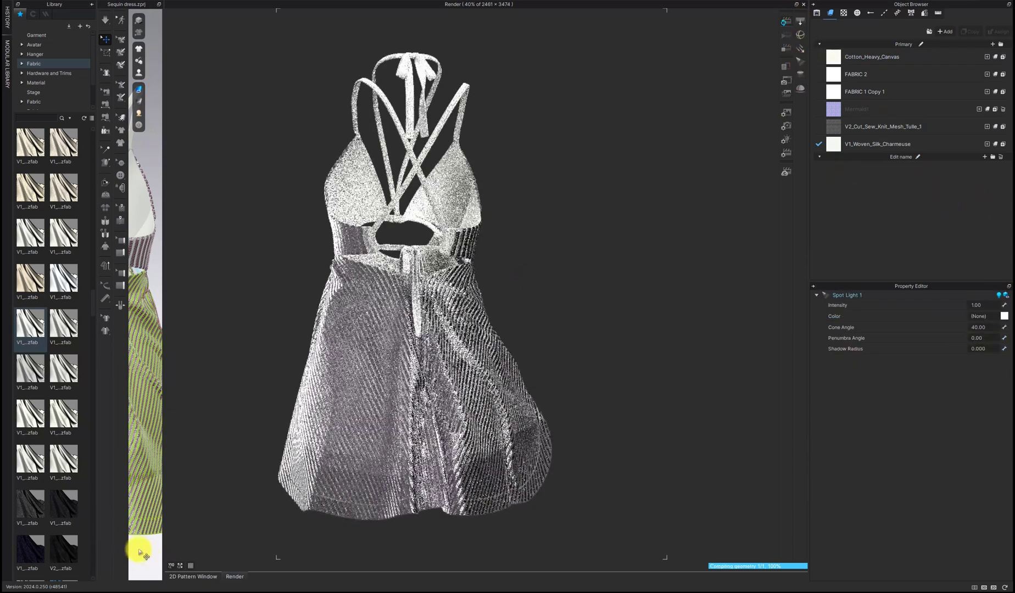
{"action": "right_click_drag", "start_coordinate": [142, 557], "coordinate": [163, 546]}
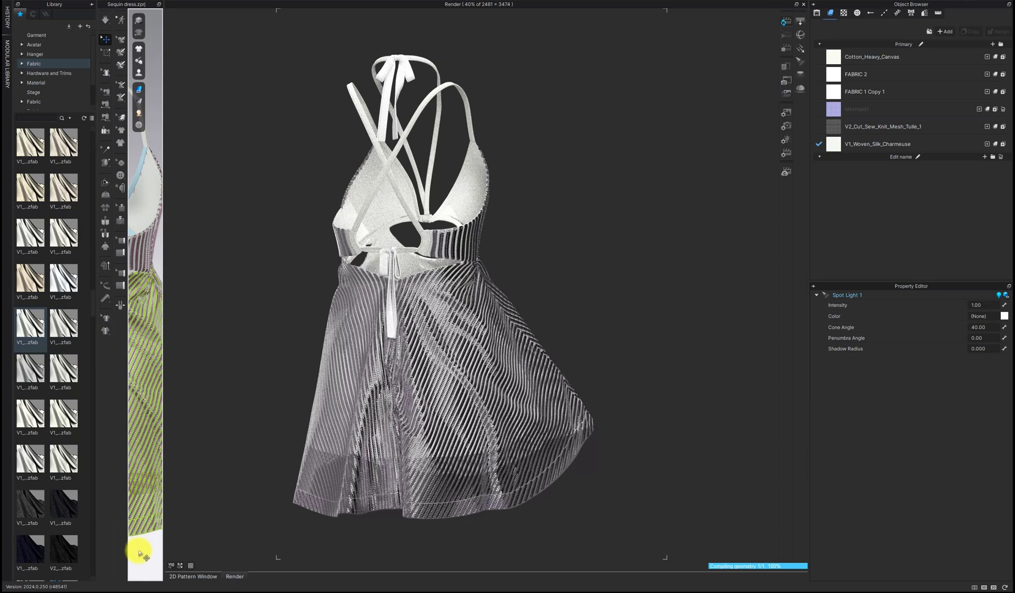
{"action": "mouse_move", "coordinate": [145, 550]}
{"action": "right_mouse_down"}
{"action": "mouse_move", "coordinate": [55, 555]}
{"action": "mouse_move", "coordinate": [141, 534]}
{"action": "right_mouse_up"}
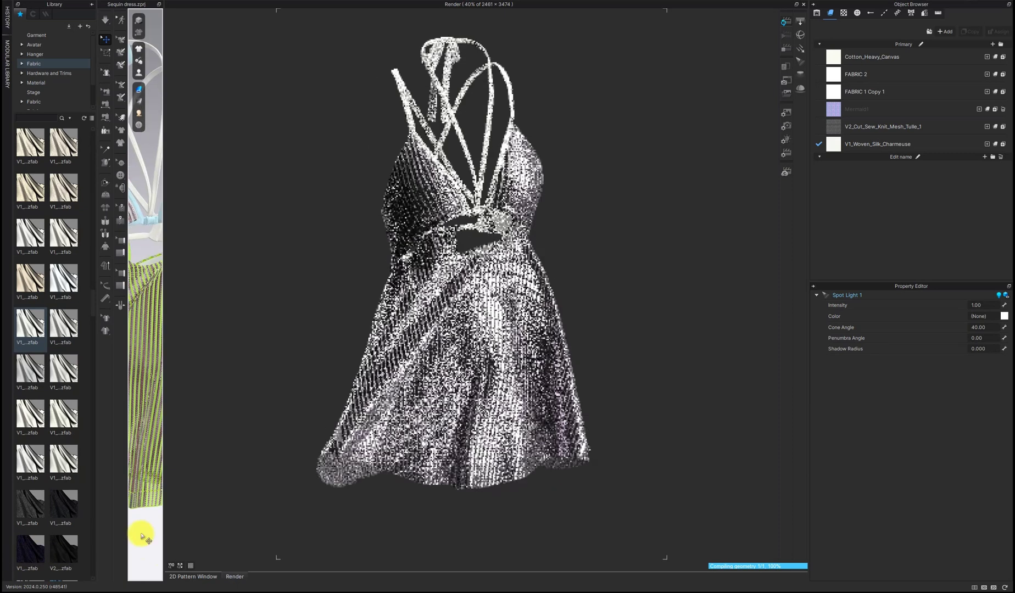